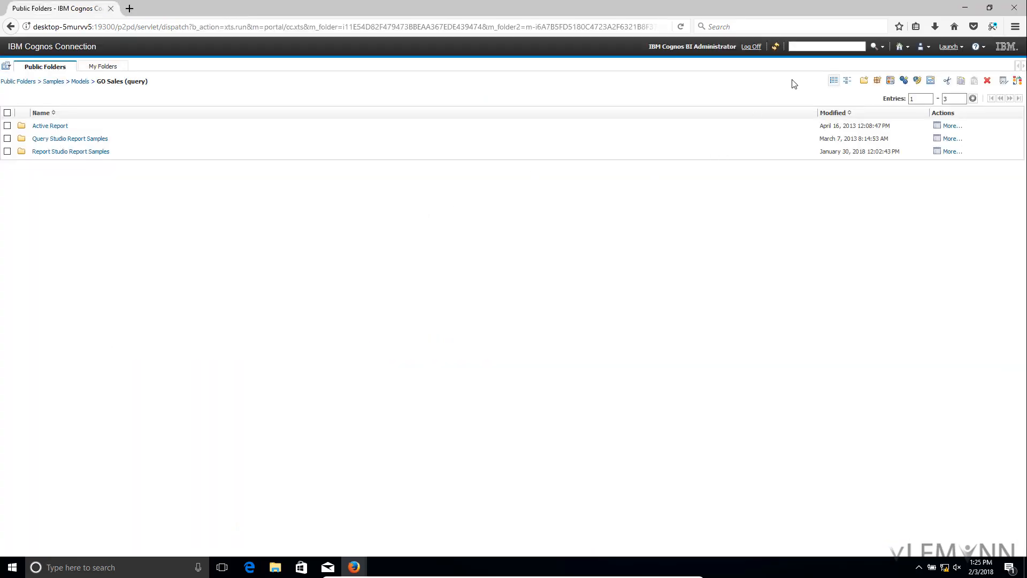
Switch to Report Studio, save the changes to the Go Sales Product report, and create a new Repeater Table report from GO Sales (query)
click(973, 11)
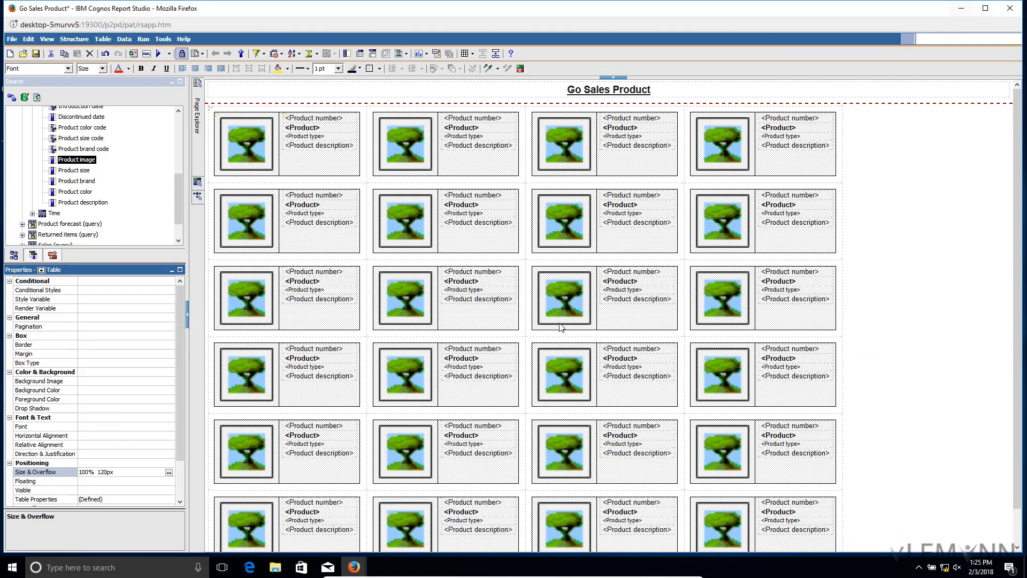
click(9, 54)
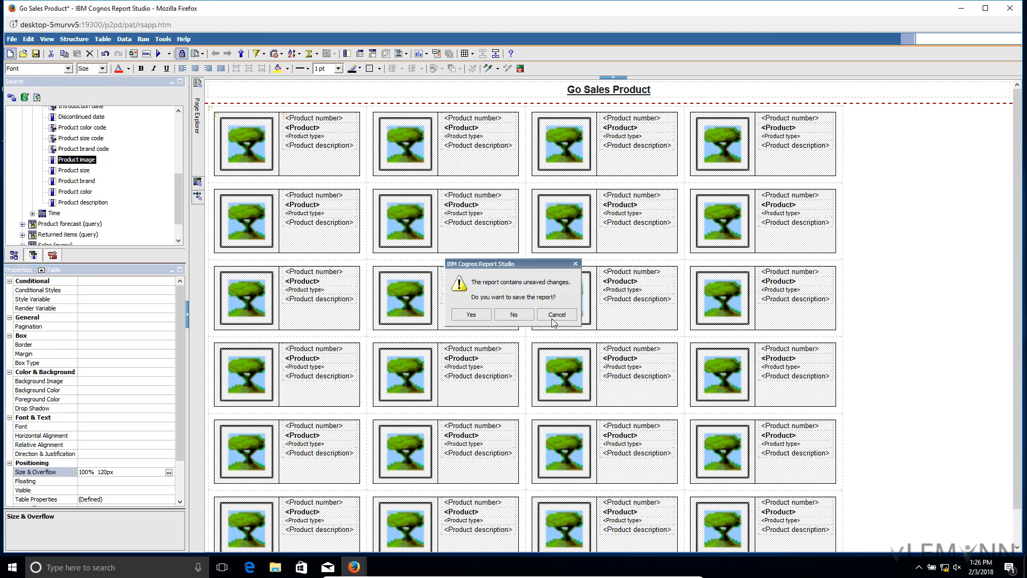
click(488, 315)
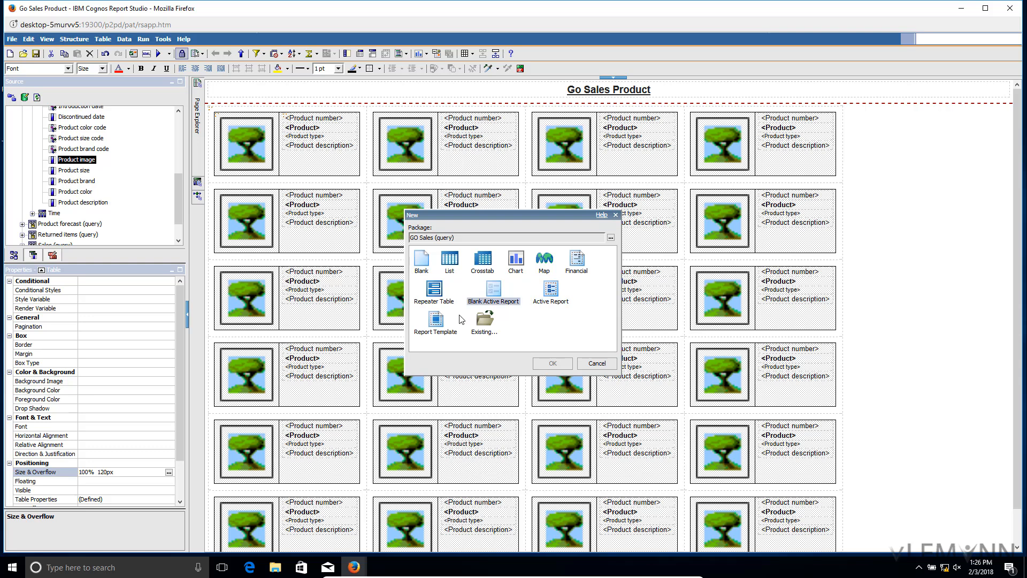
click(437, 322)
click(441, 305)
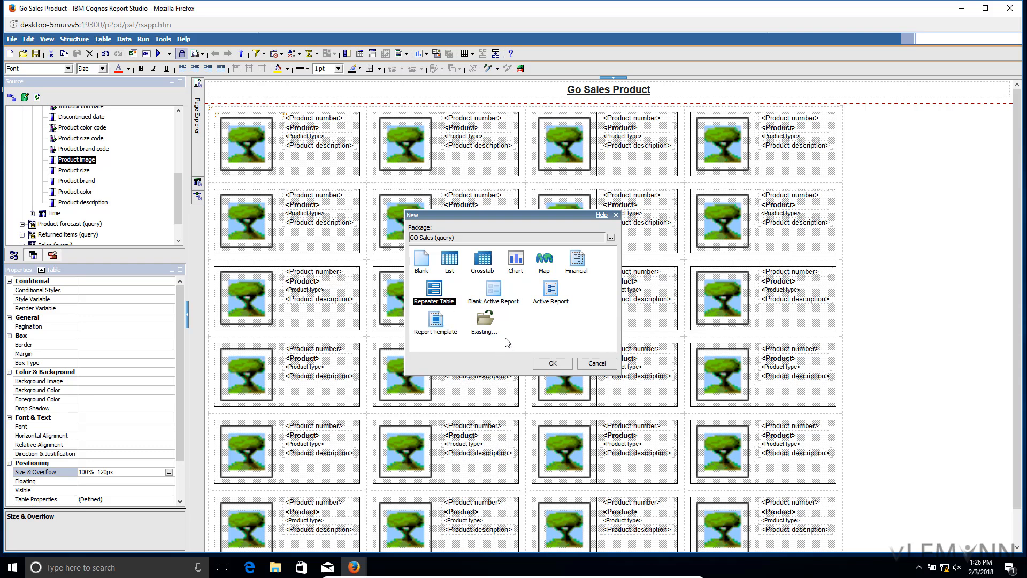
click(548, 363)
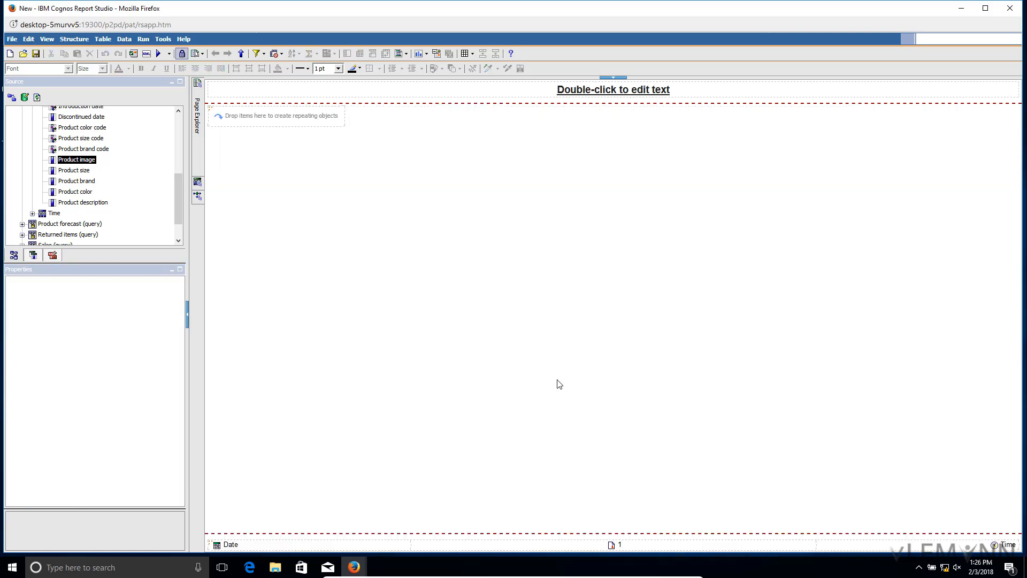
Set the report header title text to "Go Sales Products"
double_click(589, 91)
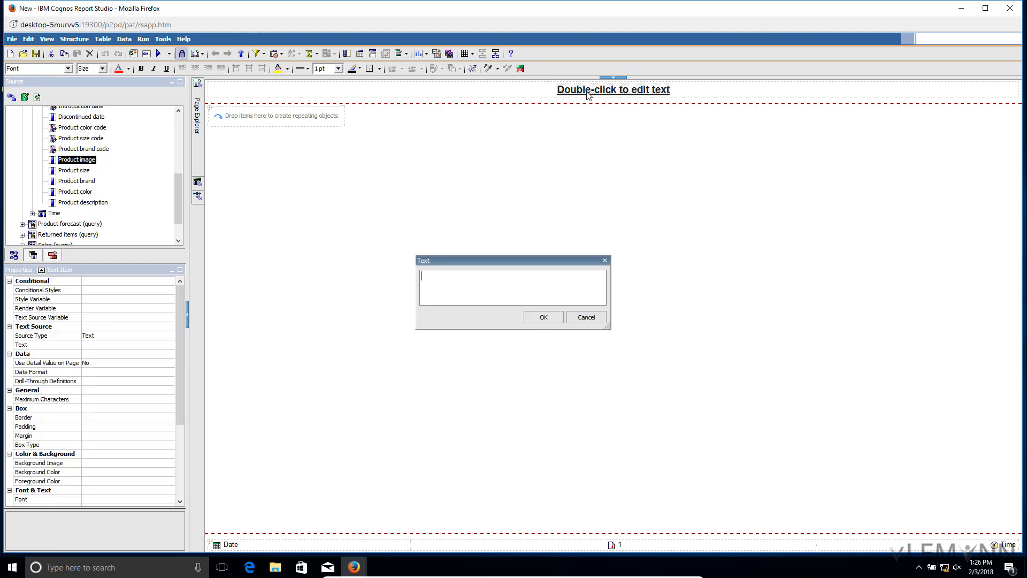
click(568, 273)
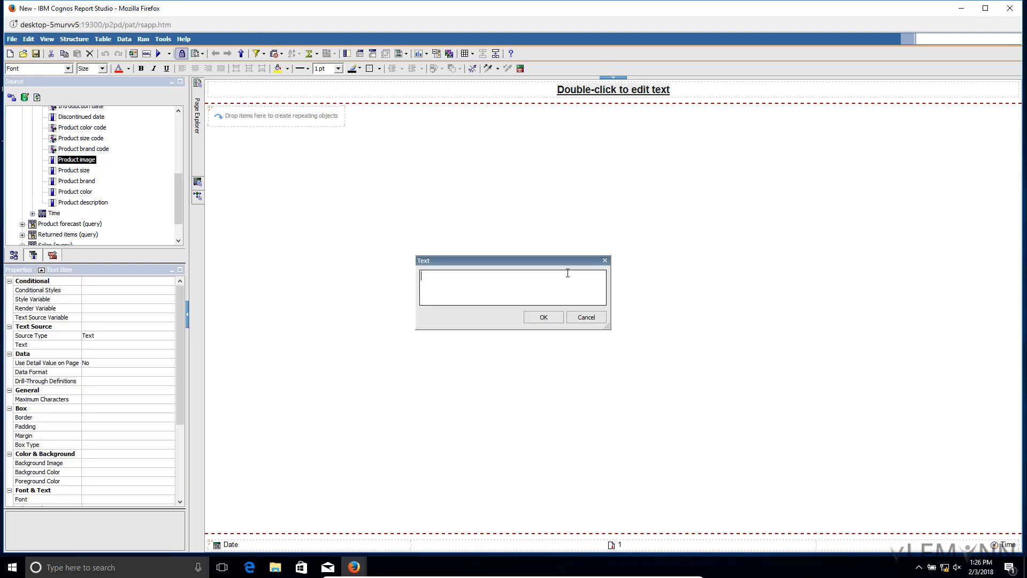
text(Go Sales Products)
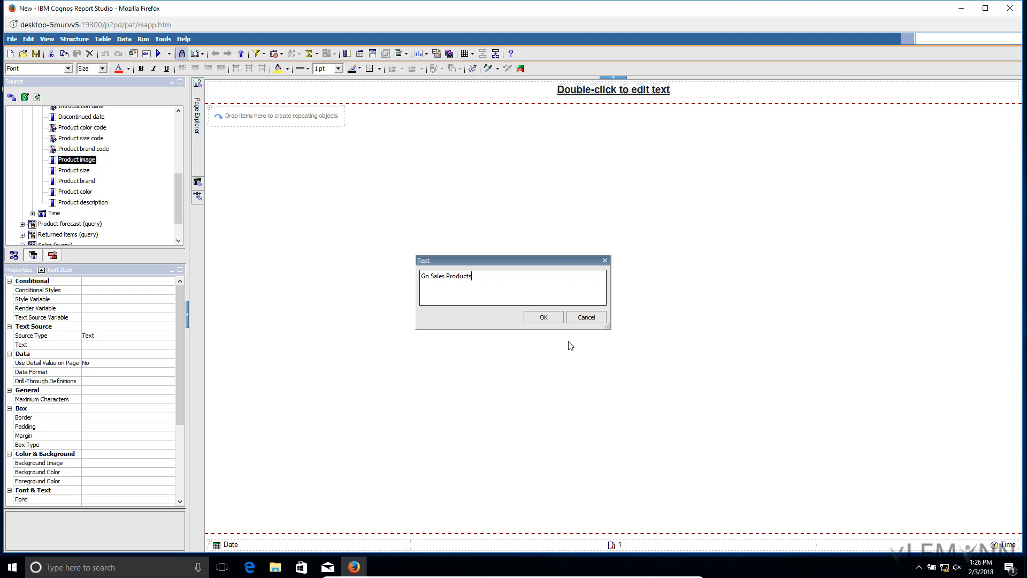
click(533, 320)
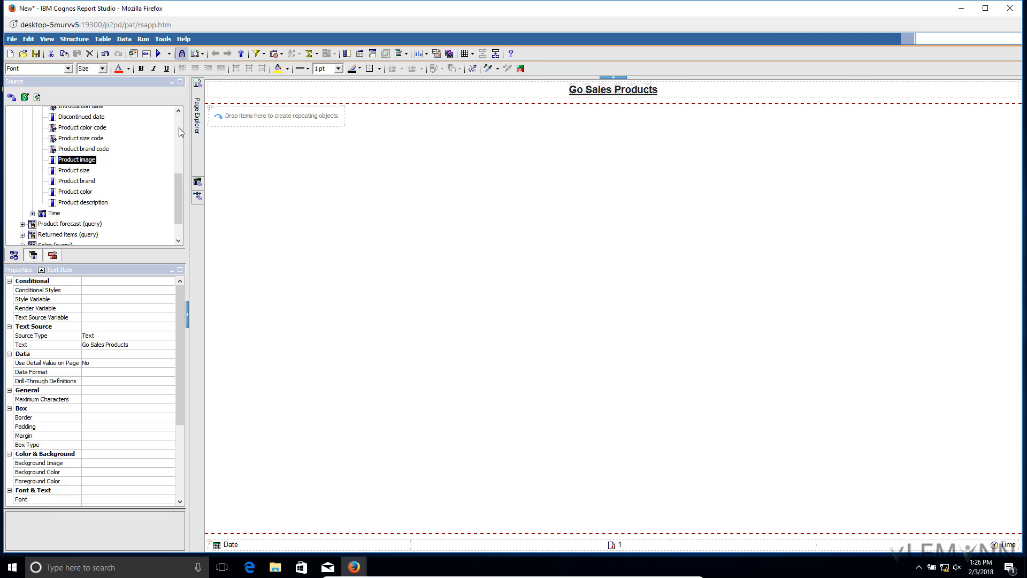
Insert a table with 2 columns and 1 row into the repeater table's drop area
scroll(179, 128, up, 3)
click(33, 255)
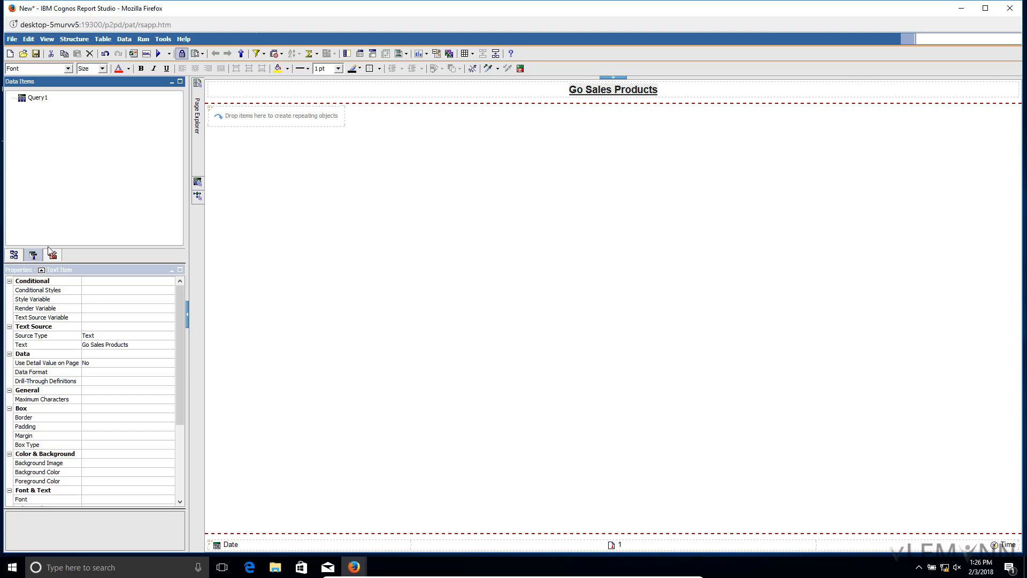
click(54, 256)
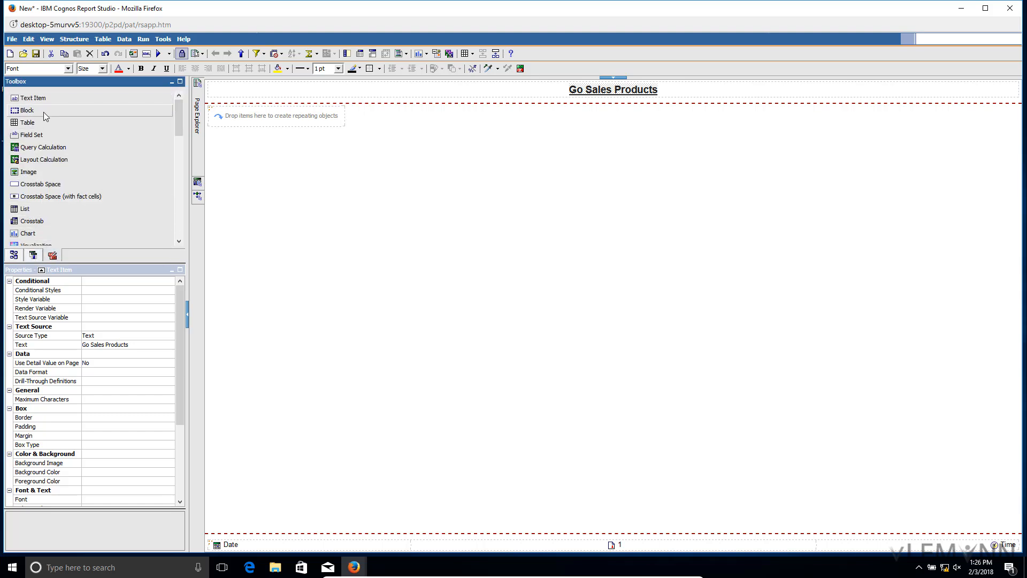
drag(38, 123, 229, 115)
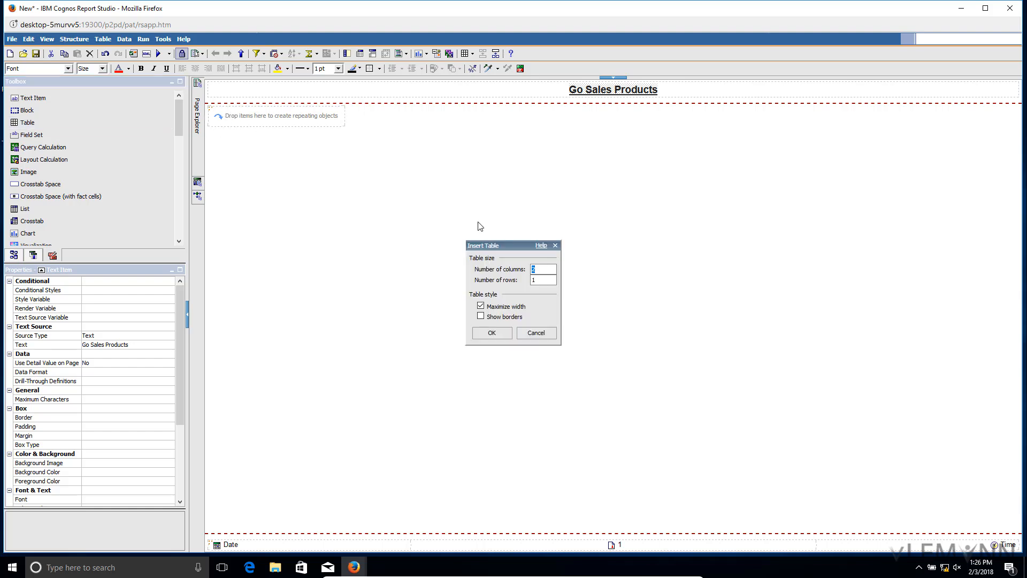
double_click(543, 273)
text(2)
click(492, 333)
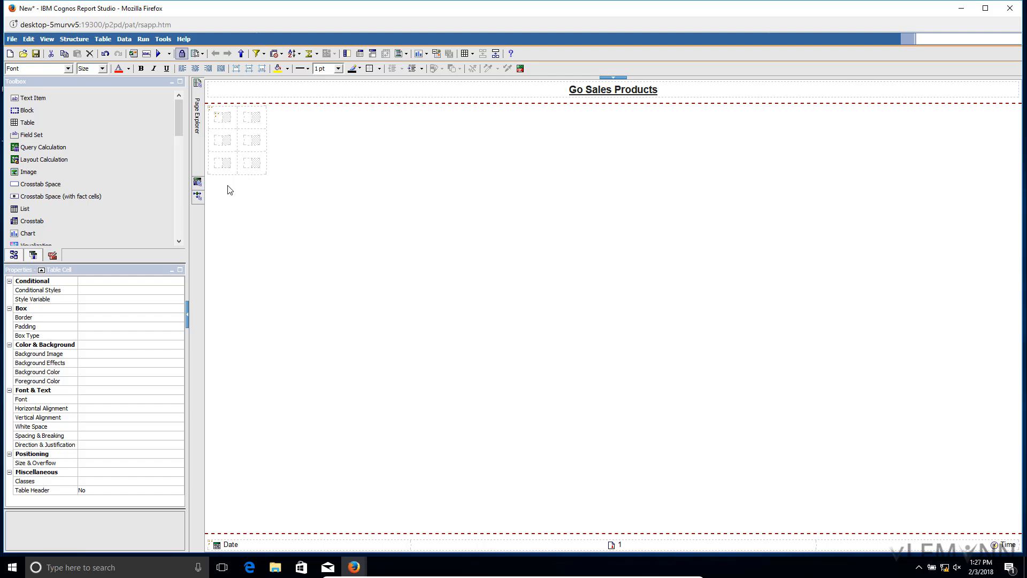
Add the Product image item from the Products query subject to the first cell of the inserted table
click(15, 256)
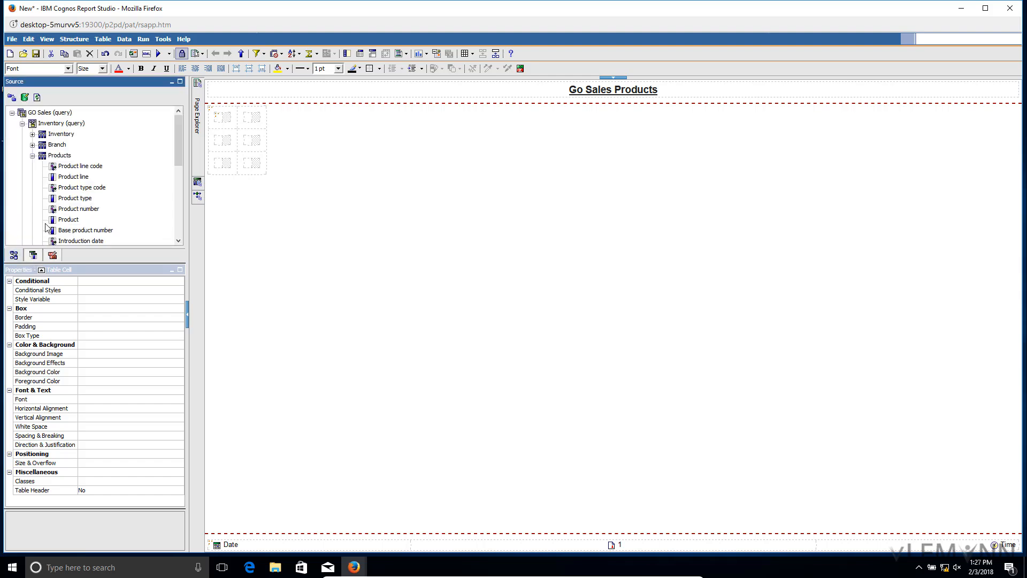
scroll(47, 229, down, 3)
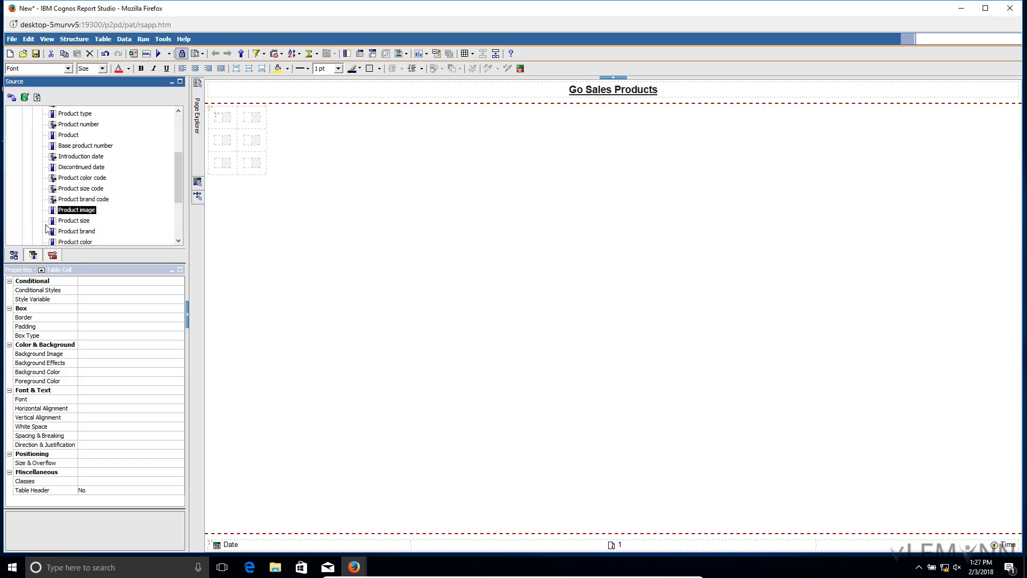
scroll(47, 229, up, 2)
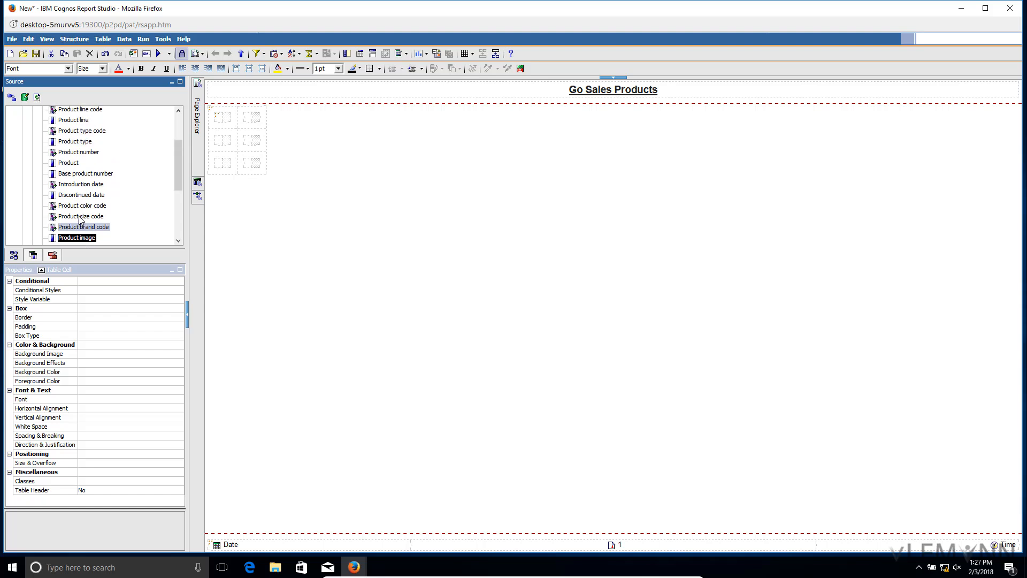
scroll(77, 227, down, 3)
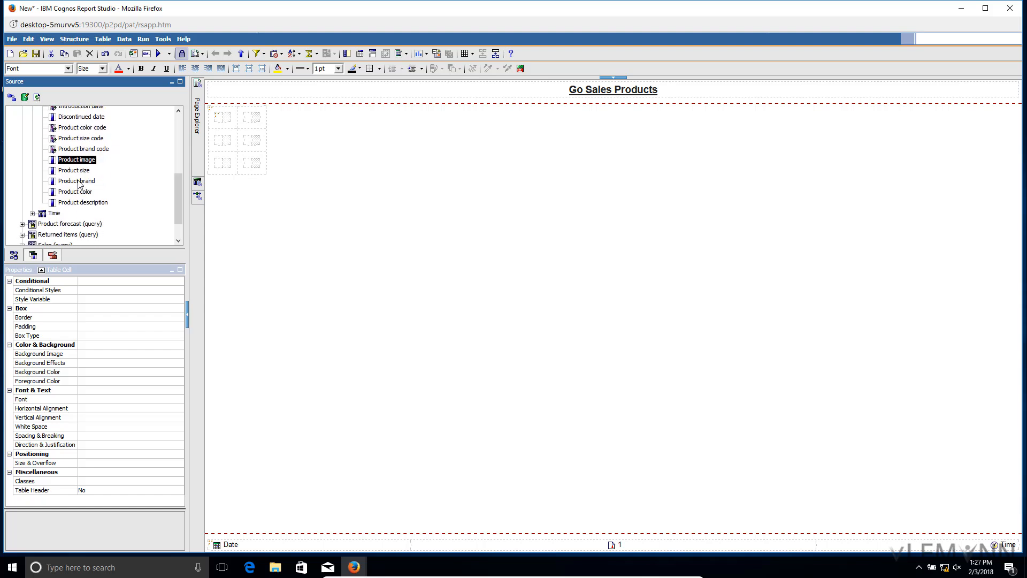
mouse_move(75, 164)
mouse_down()
mouse_move(209, 147)
mouse_move(217, 124)
mouse_up()
drag(218, 124, 219, 124)
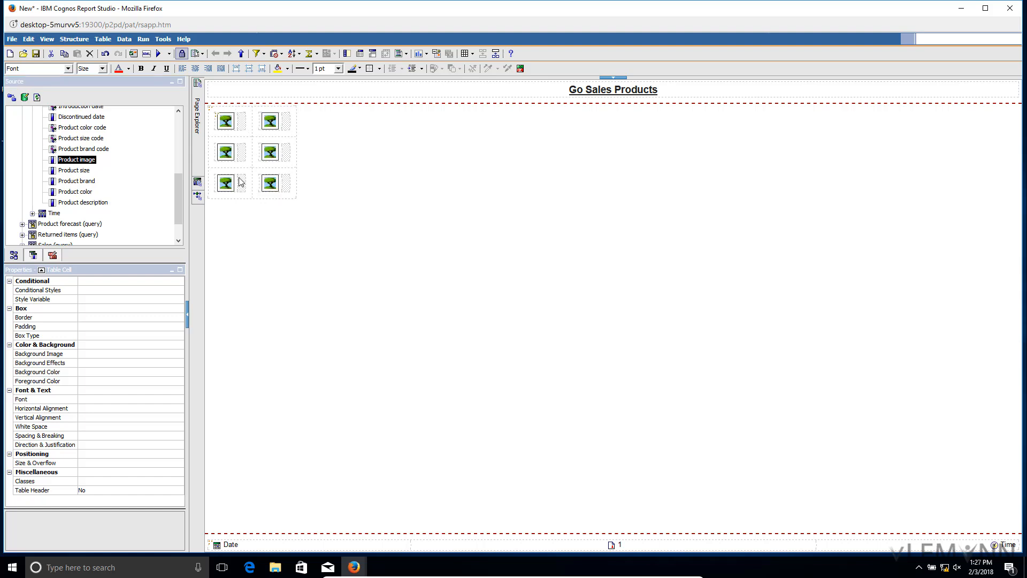
Insert a nested table with 2 columns and 4 rows into the cell beside the product image
click(52, 256)
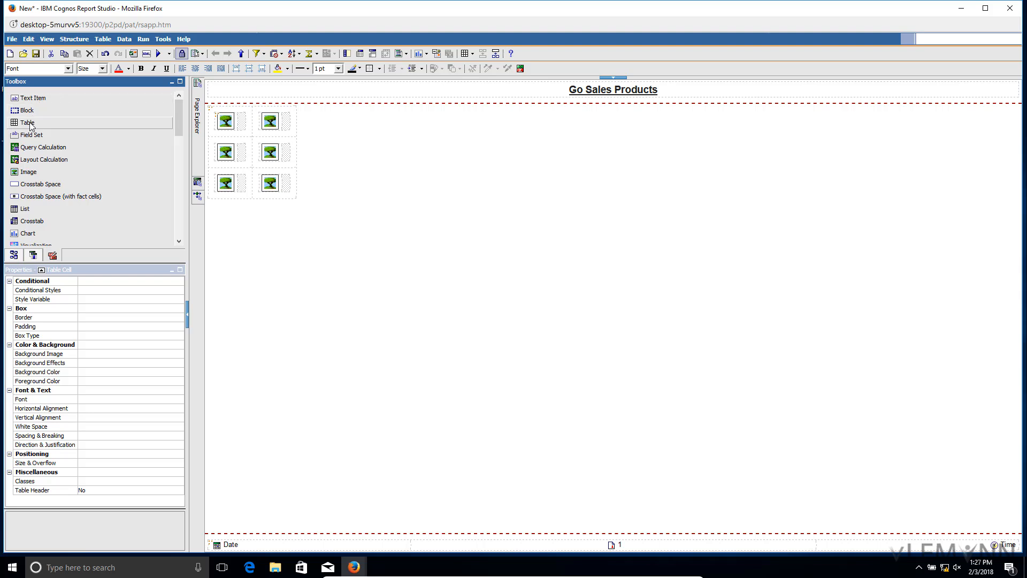
drag(30, 126, 243, 120)
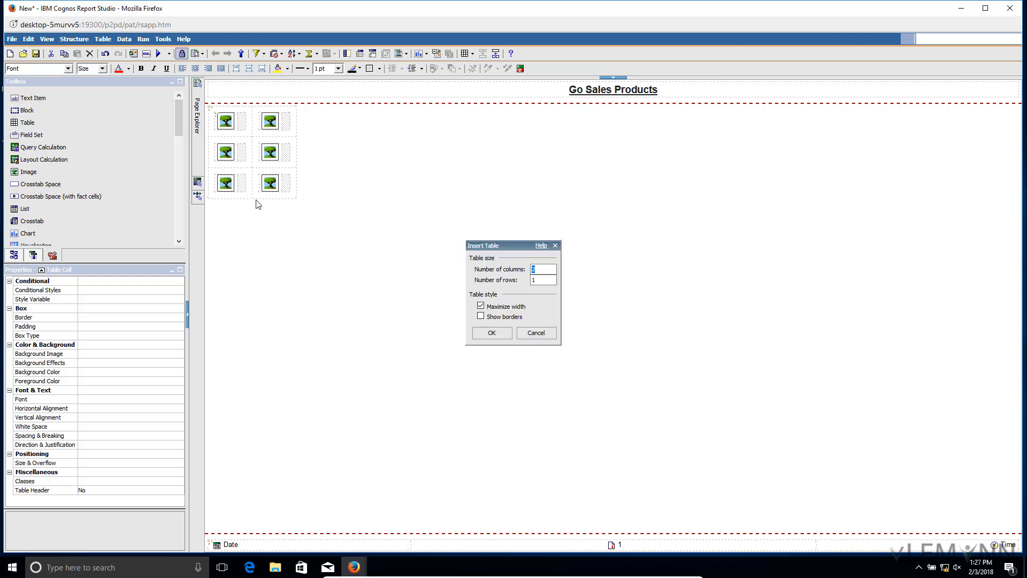
double_click(544, 281)
key(Return)
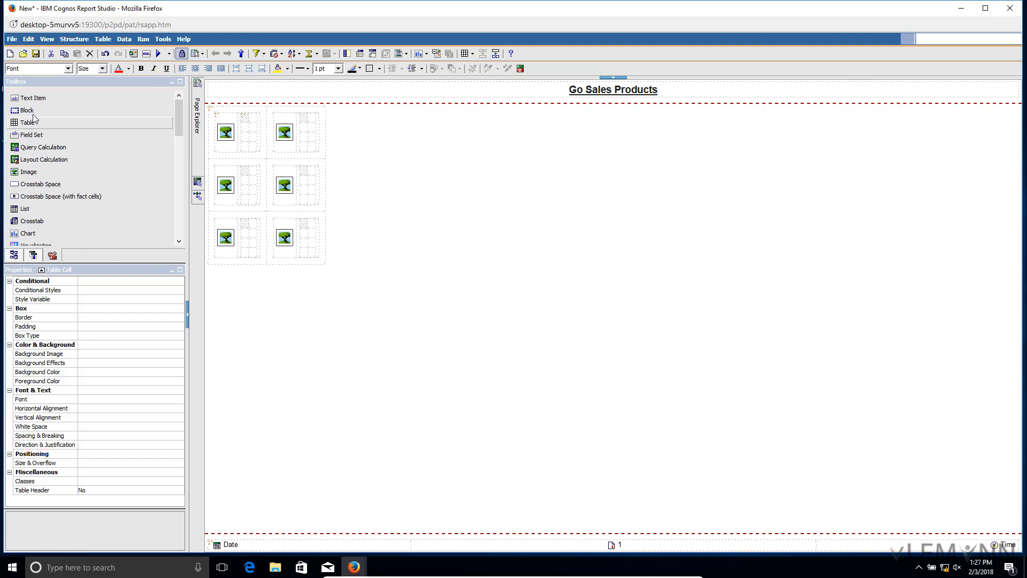
Add the text labels "ID" and "Name" to the first two rows of the nested table's first column
drag(33, 101, 245, 130)
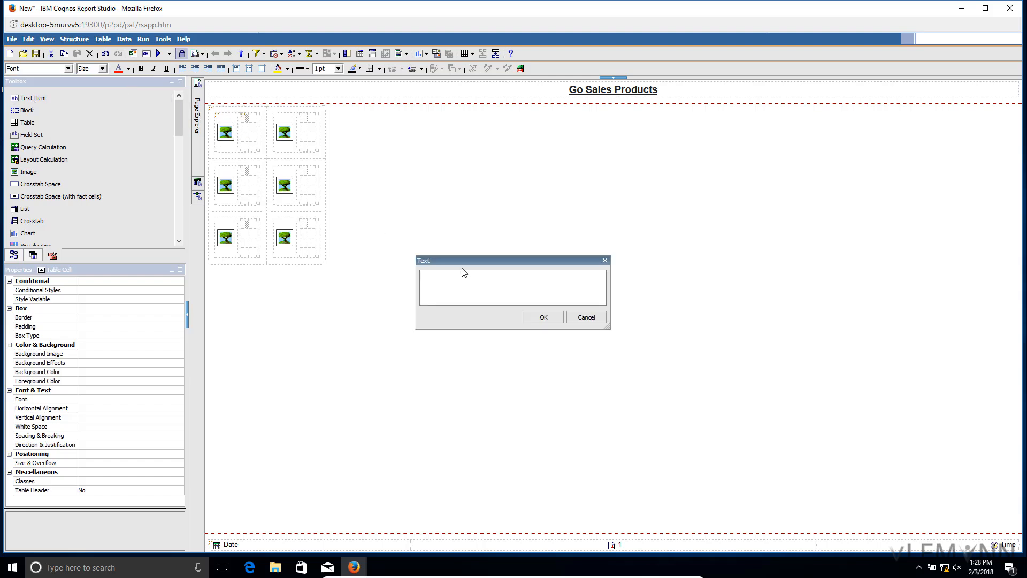
text(ID)
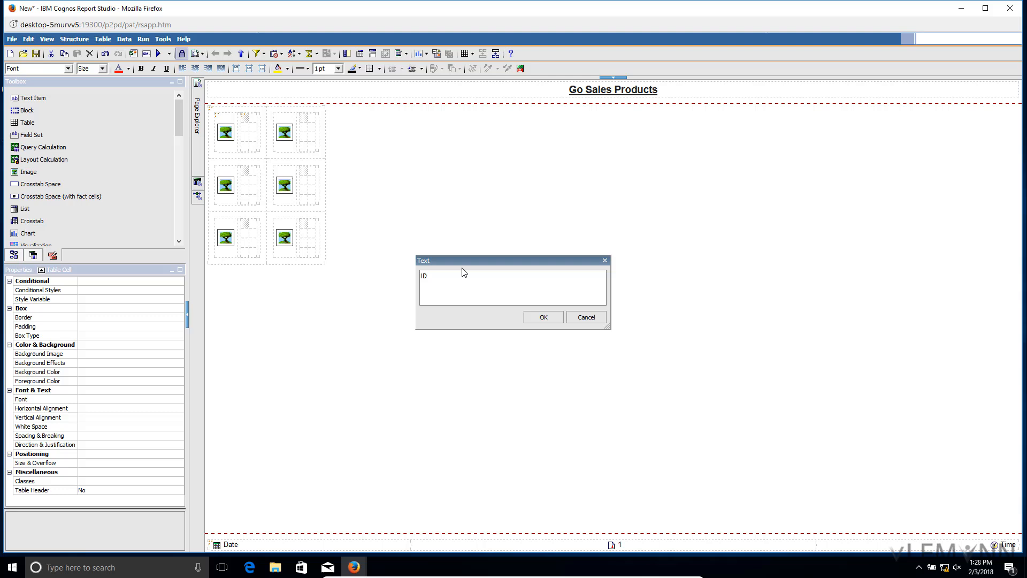
click(539, 317)
click(263, 147)
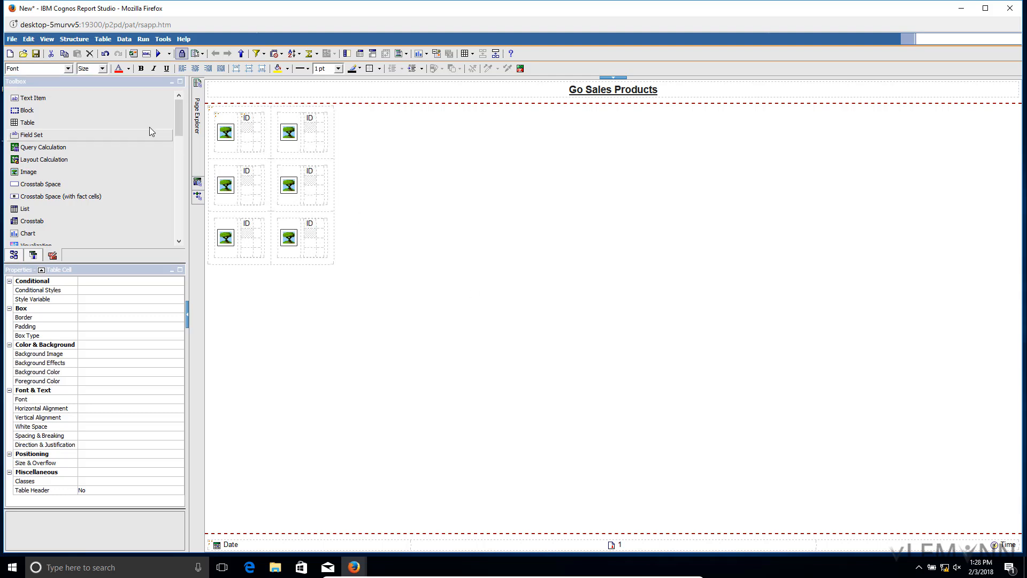
drag(59, 98, 247, 130)
text(Name)
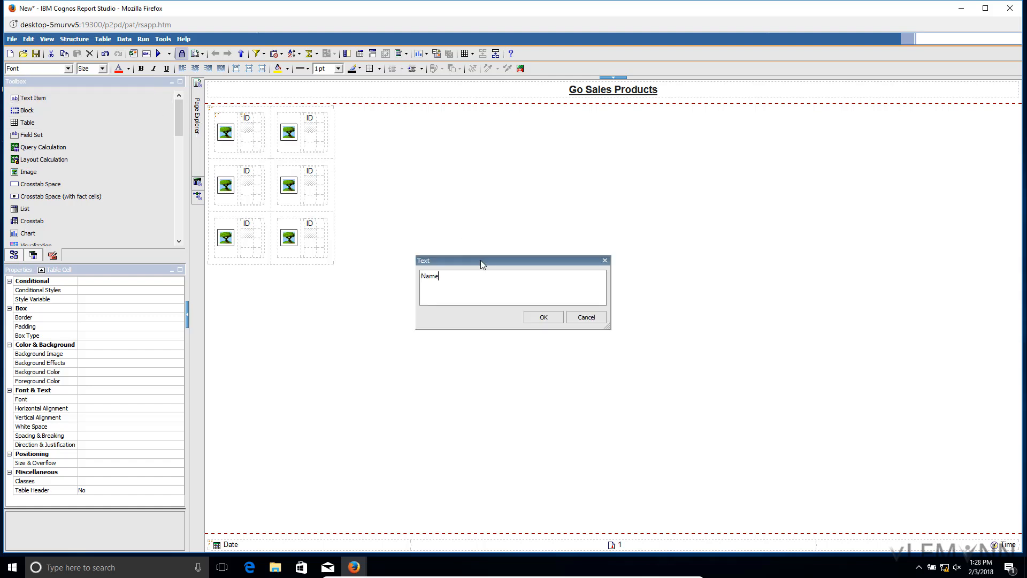
click(540, 318)
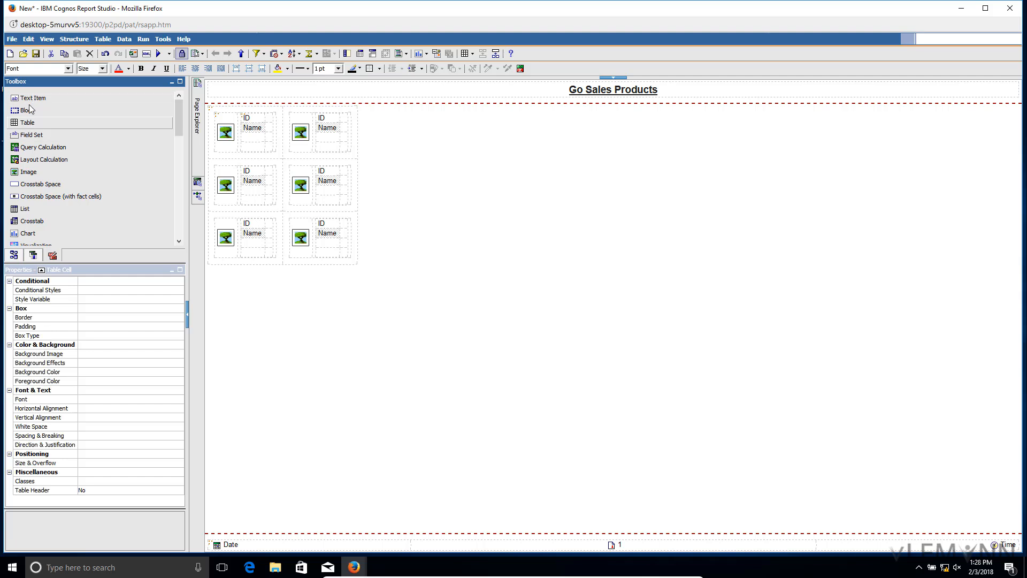
Add the text labels "Type" and "Description" to the third and fourth rows of the nested table's first column
drag(32, 98, 250, 143)
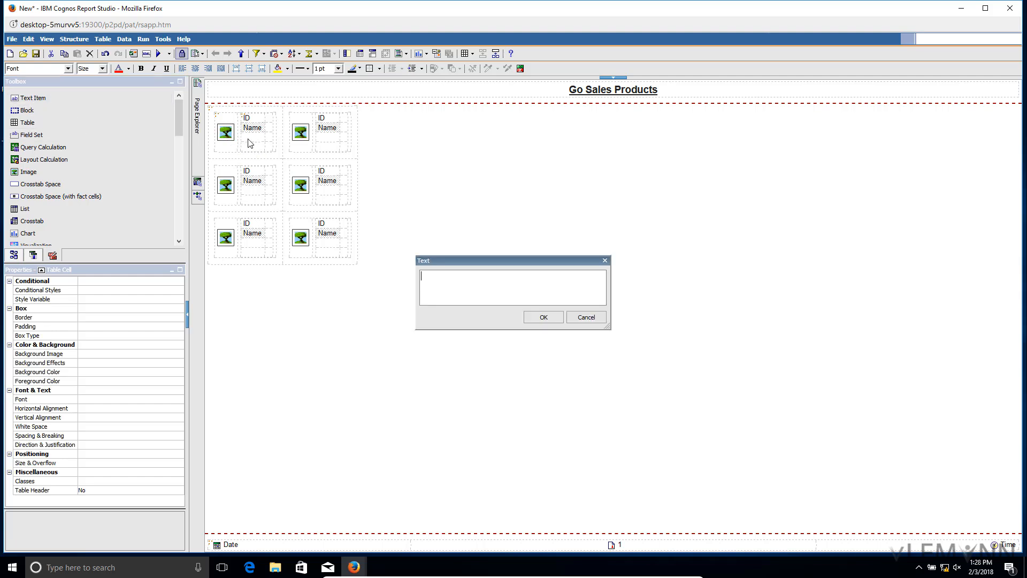
text(Type)
click(530, 318)
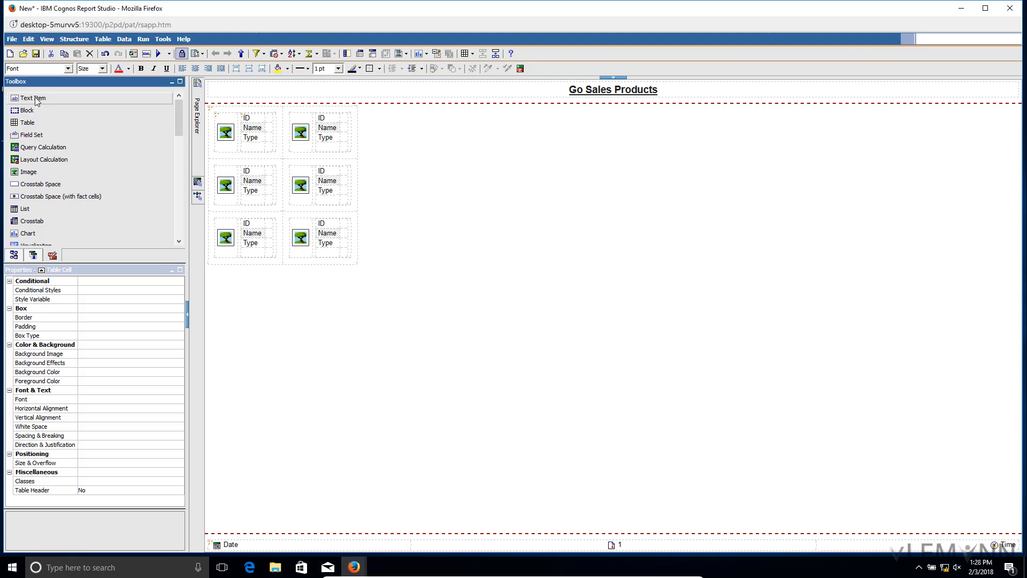
drag(34, 98, 254, 149)
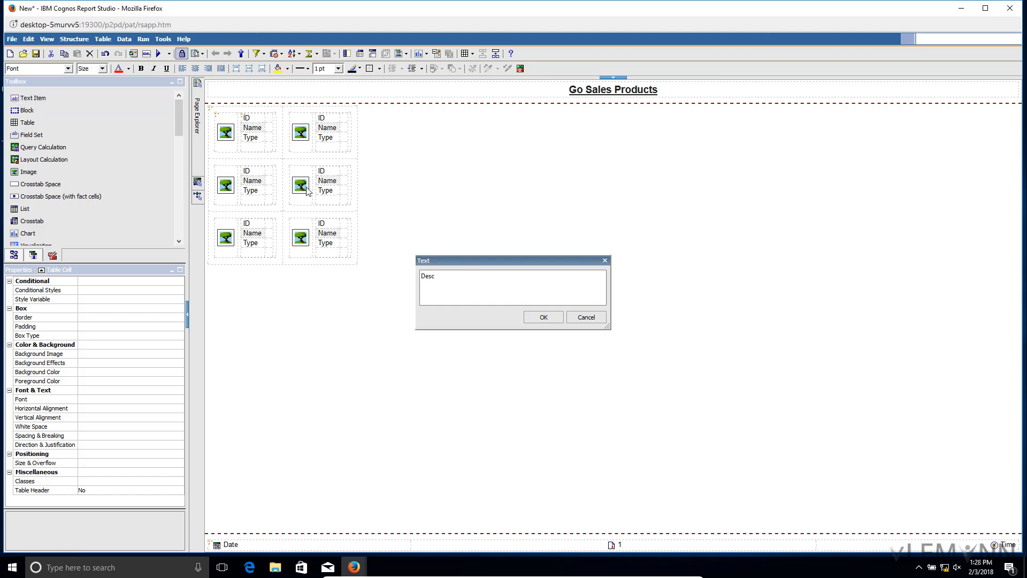
text(Description)
click(543, 318)
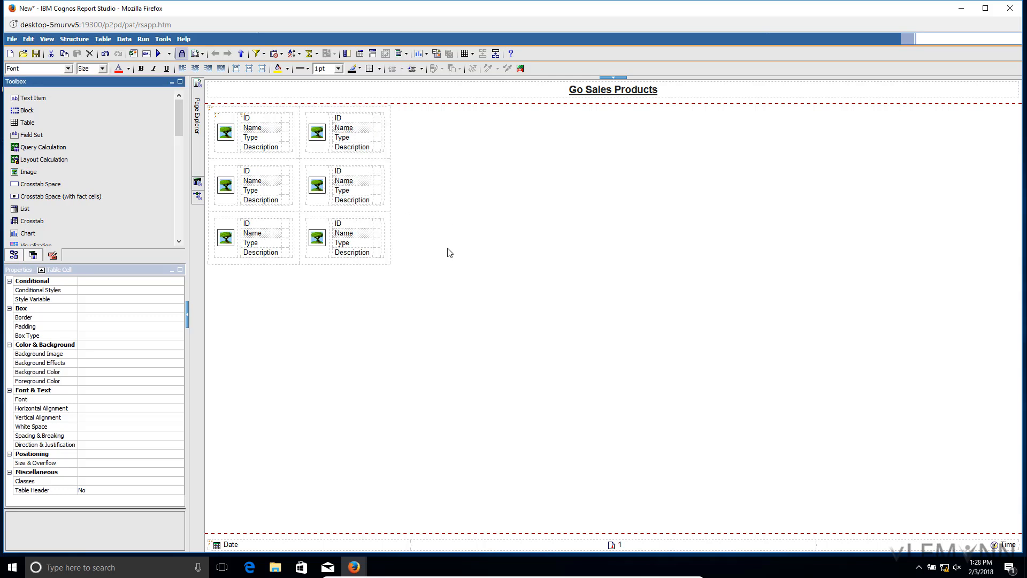
Add the Product number and Product items from the Products query subject beside the ID and Name labels in the nested table
scroll(83, 184, down, 3)
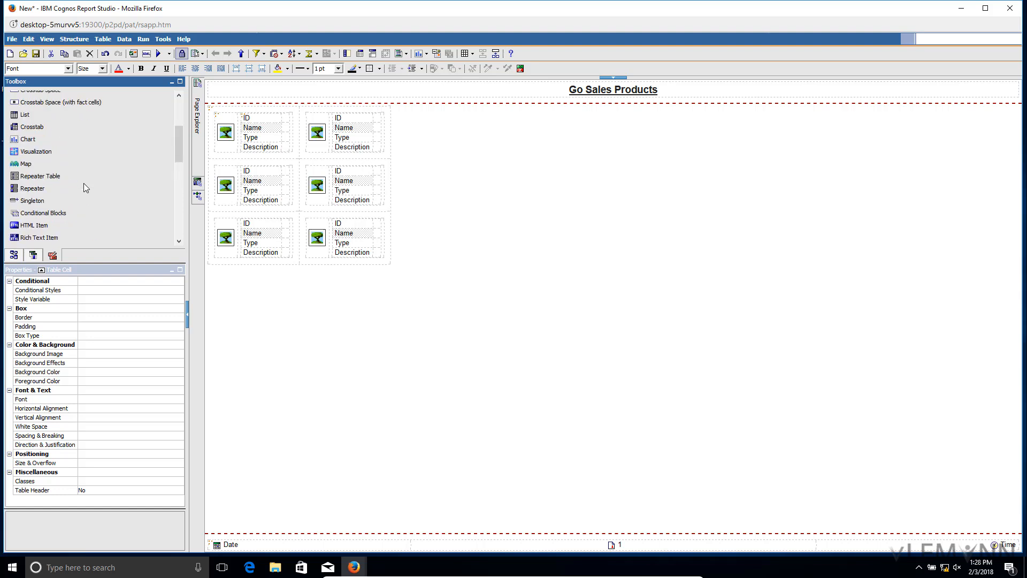
scroll(84, 185, up, 3)
click(36, 255)
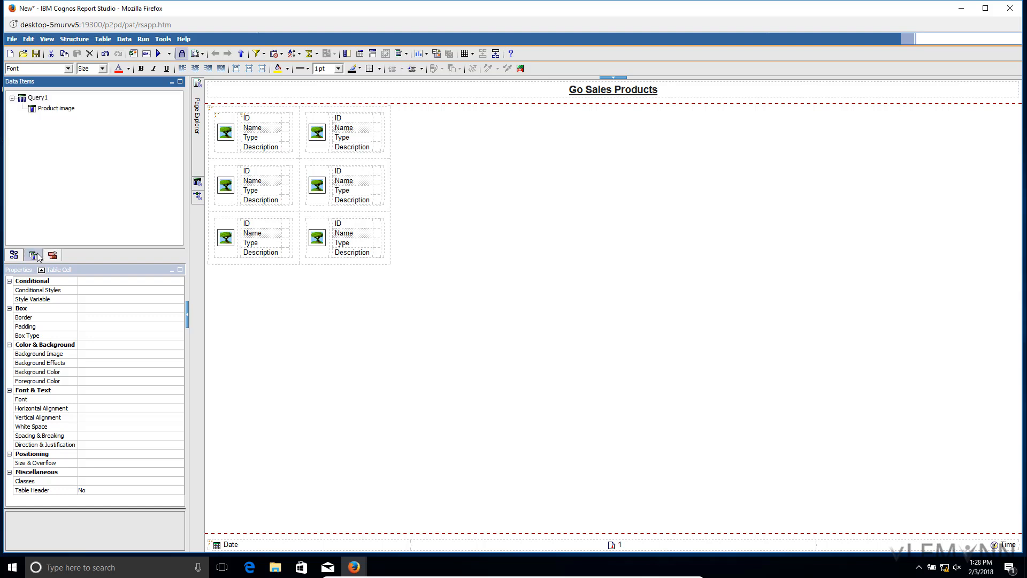
click(15, 255)
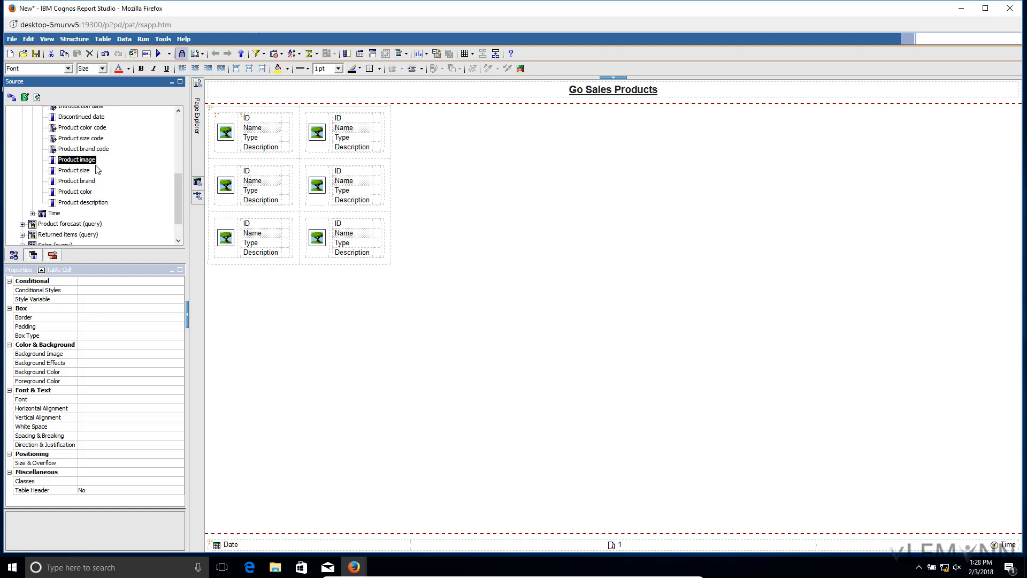
scroll(99, 174, up, 5)
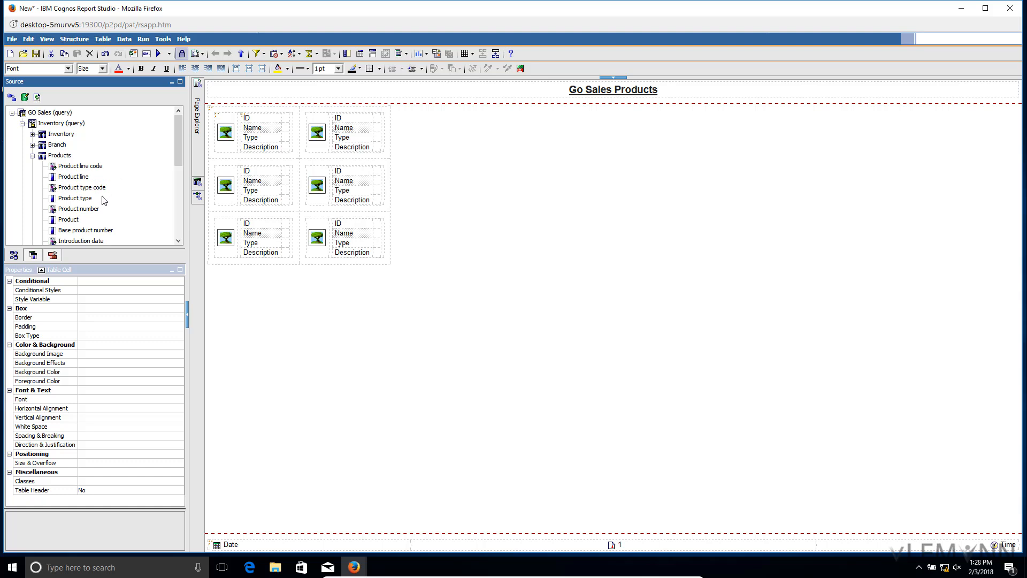
click(92, 212)
click(91, 213)
scroll(92, 210, down, 2)
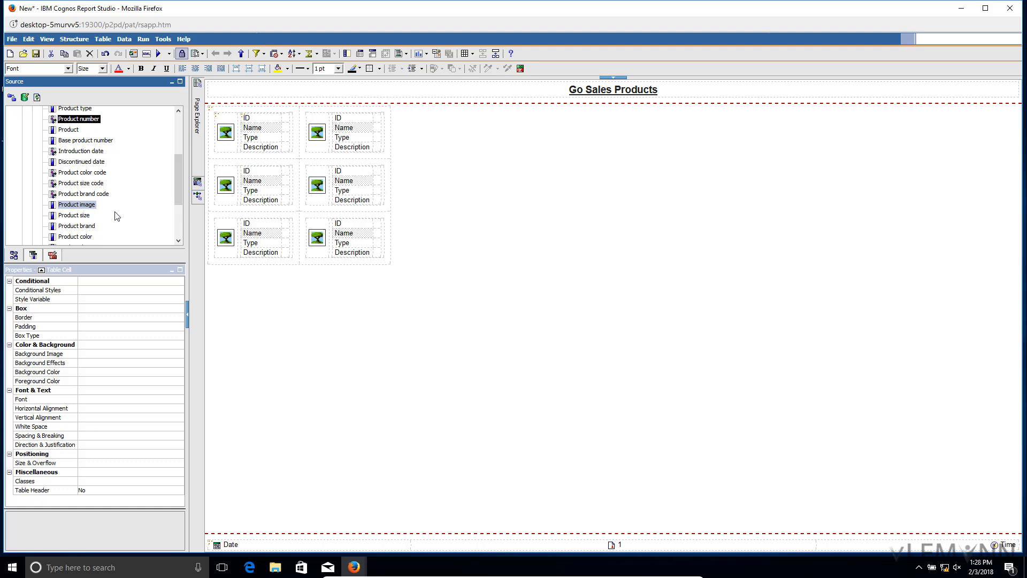
scroll(117, 216, down, 1)
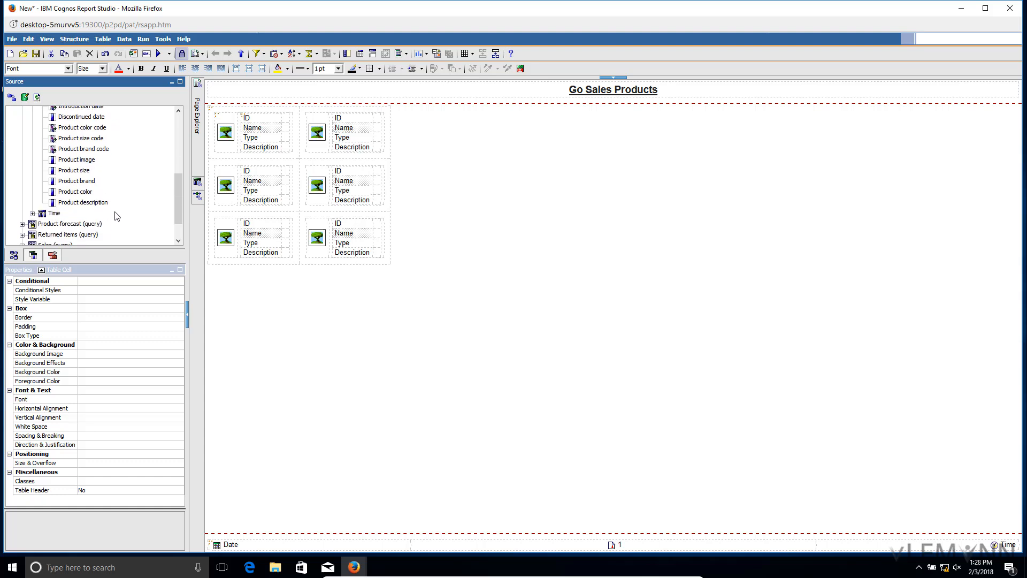
scroll(117, 216, up, 3)
drag(129, 188, 286, 115)
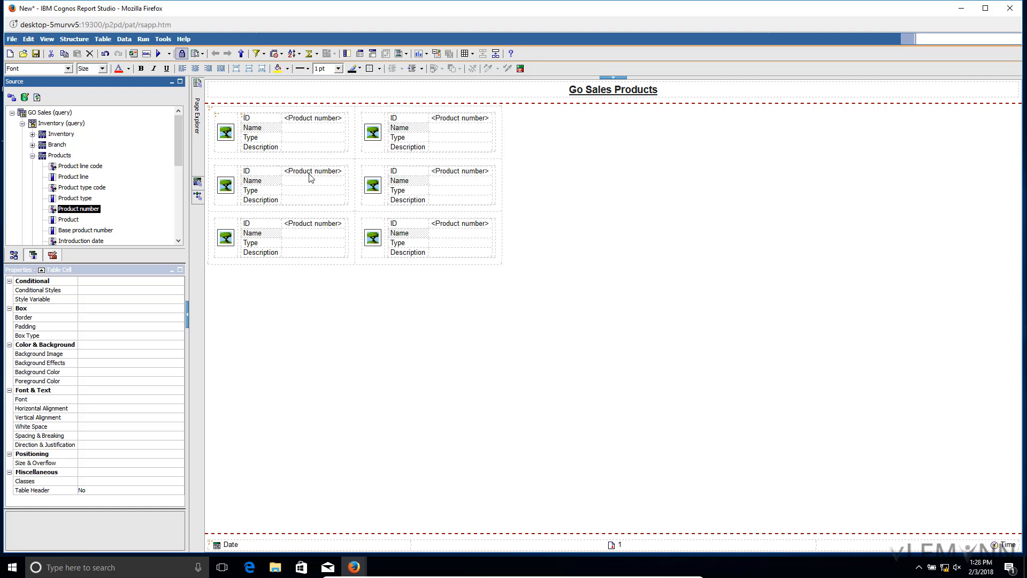
drag(73, 220, 301, 140)
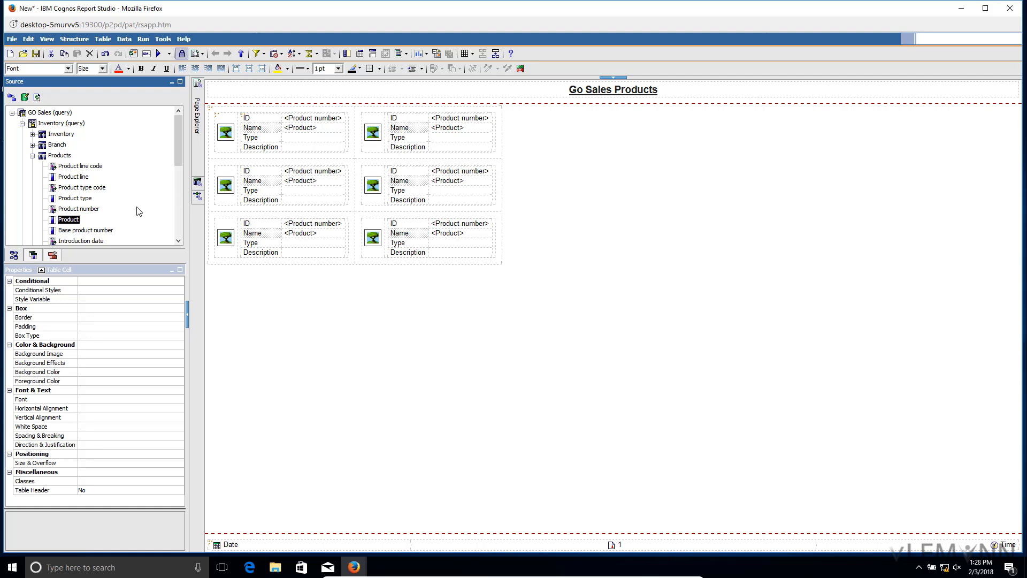
Add the Product type and Product description items beside the Type and Description labels in the nested table
drag(75, 199, 289, 144)
scroll(113, 227, down, 3)
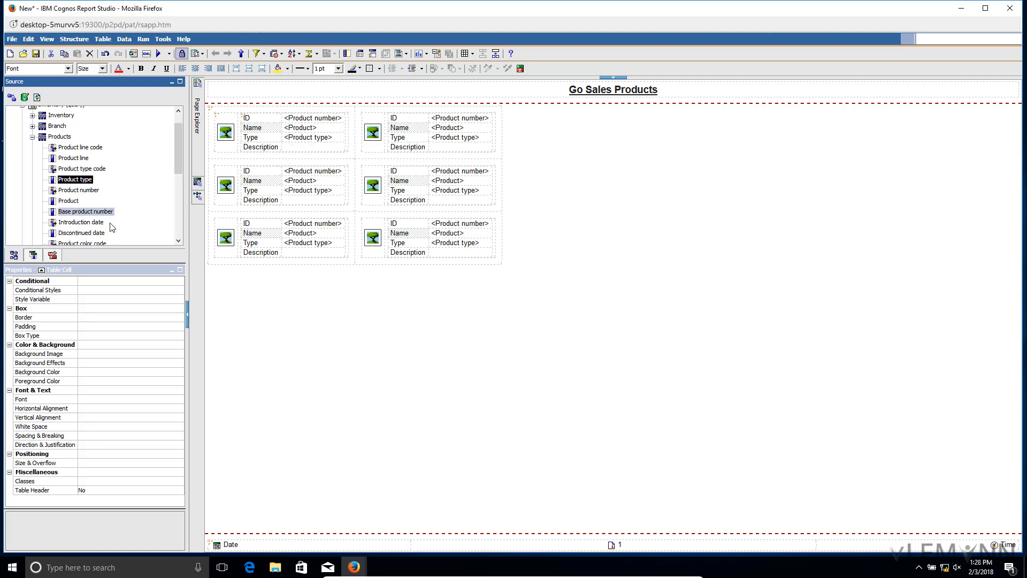
scroll(113, 227, down, 2)
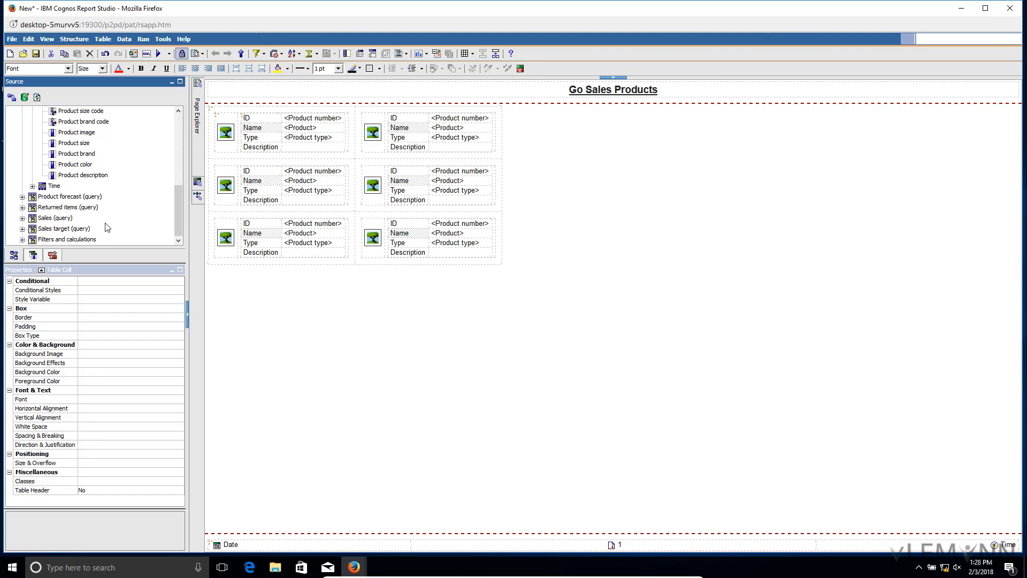
scroll(107, 227, up, 2)
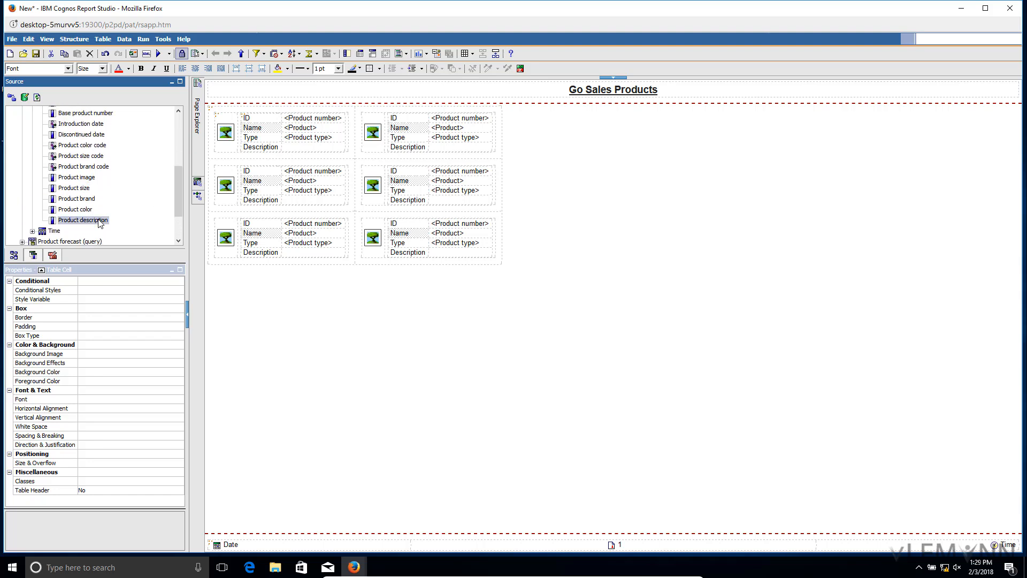
drag(100, 223, 297, 148)
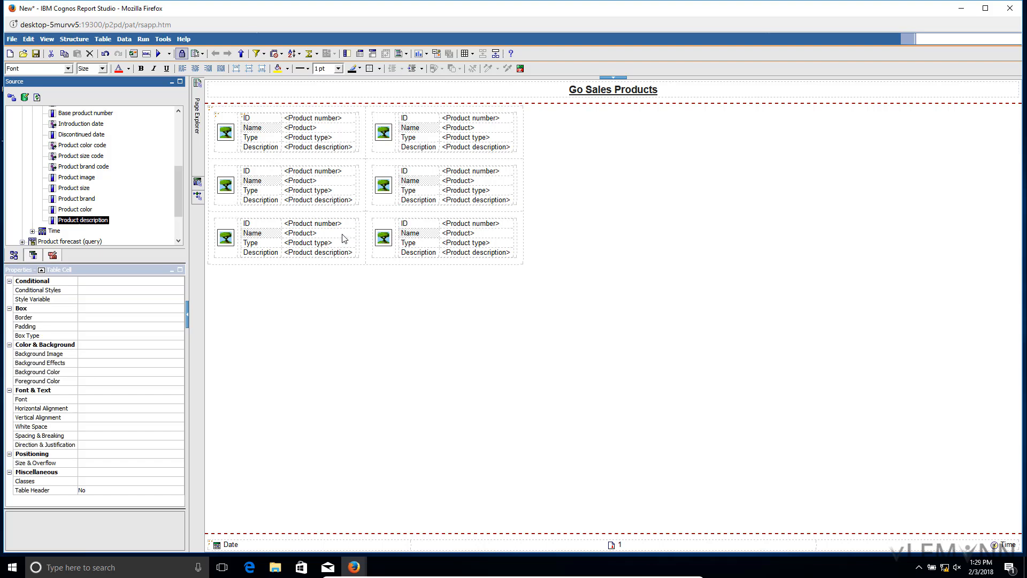
Run the report to check the product images and details, and return to the report layout
click(158, 55)
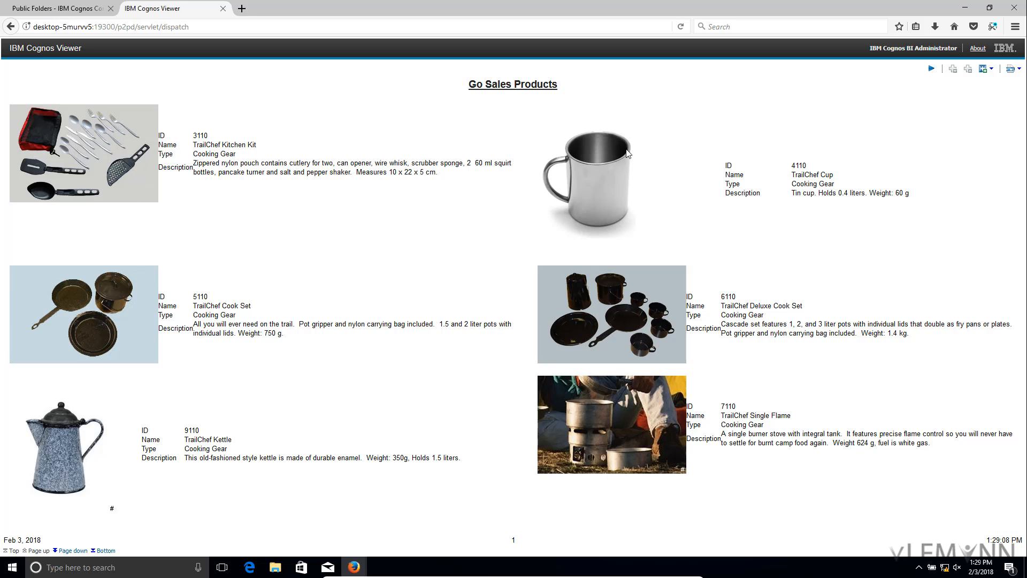
click(222, 9)
click(965, 8)
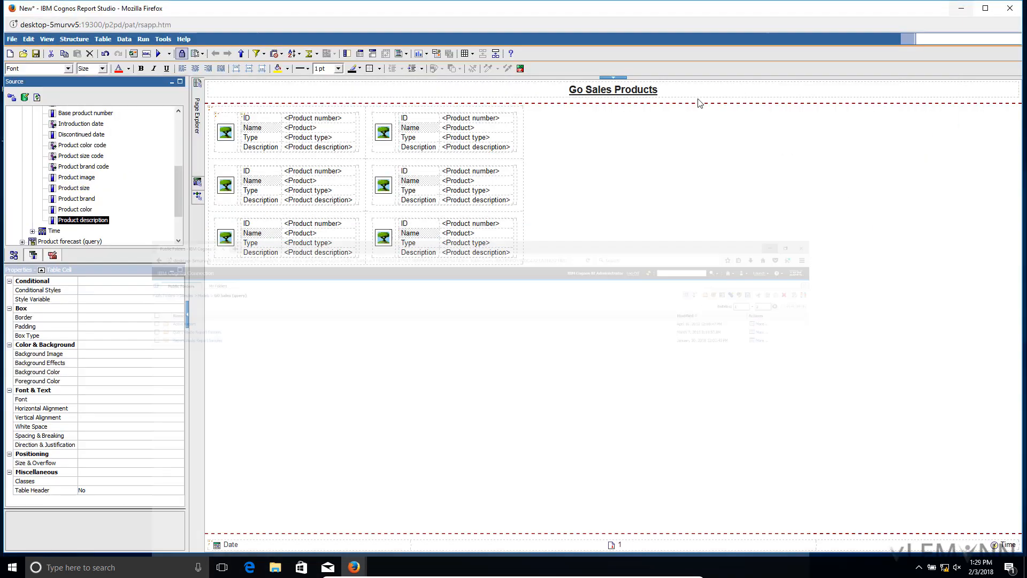
Set the product image's size to 100 px wide and 100 px high
click(228, 151)
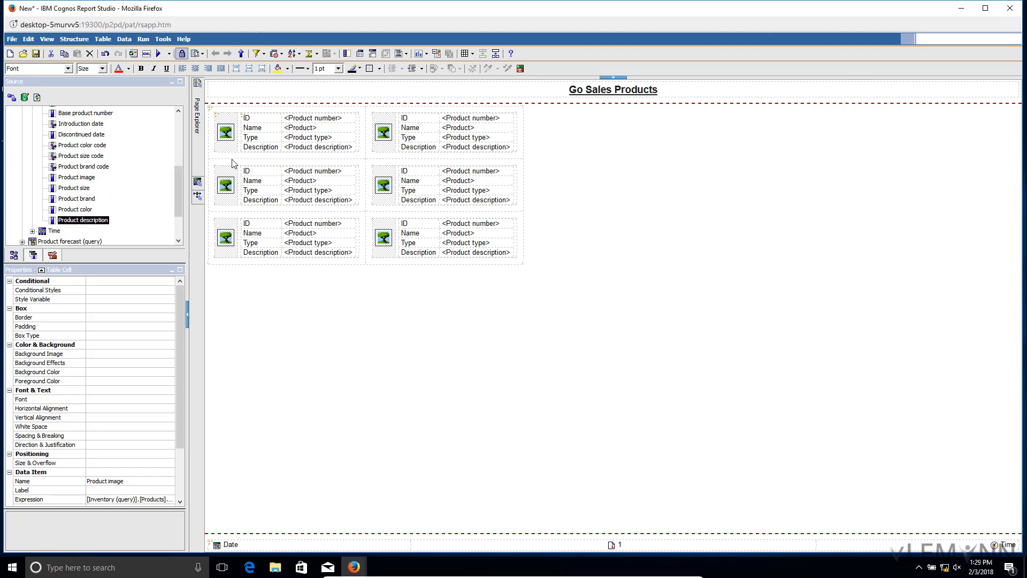
click(229, 140)
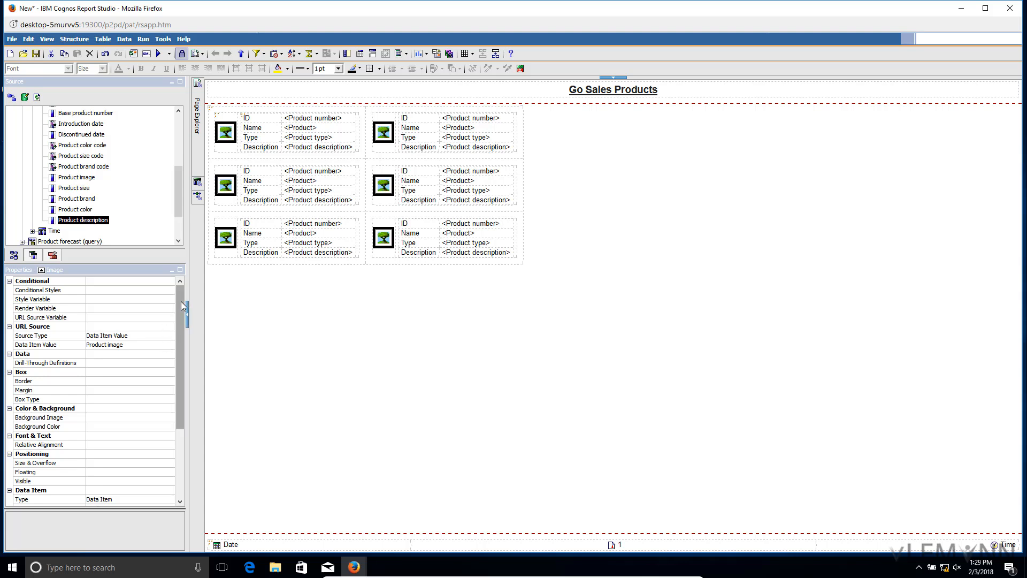
scroll(181, 301, down, 3)
scroll(166, 357, up, 1)
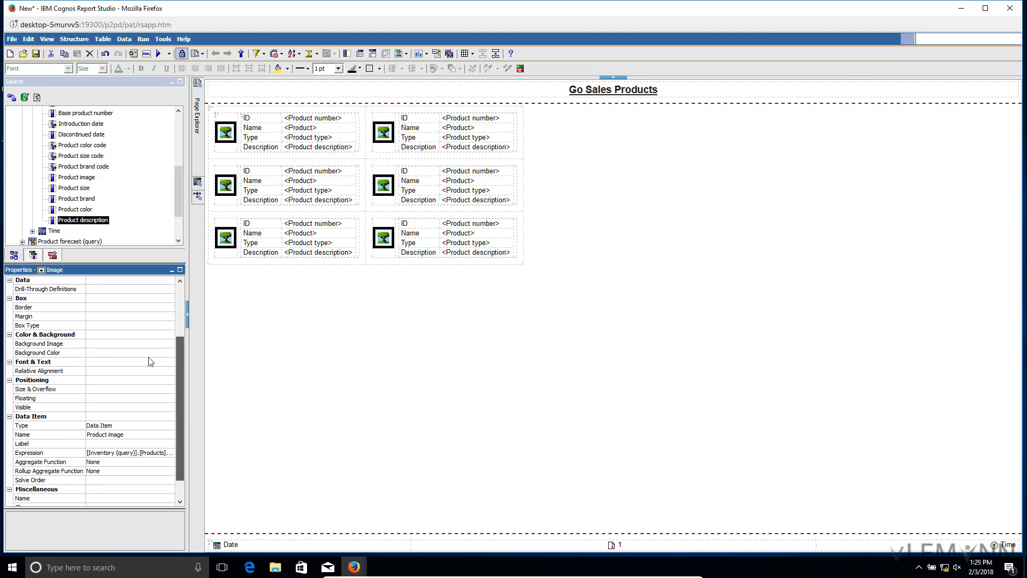
click(93, 394)
click(169, 389)
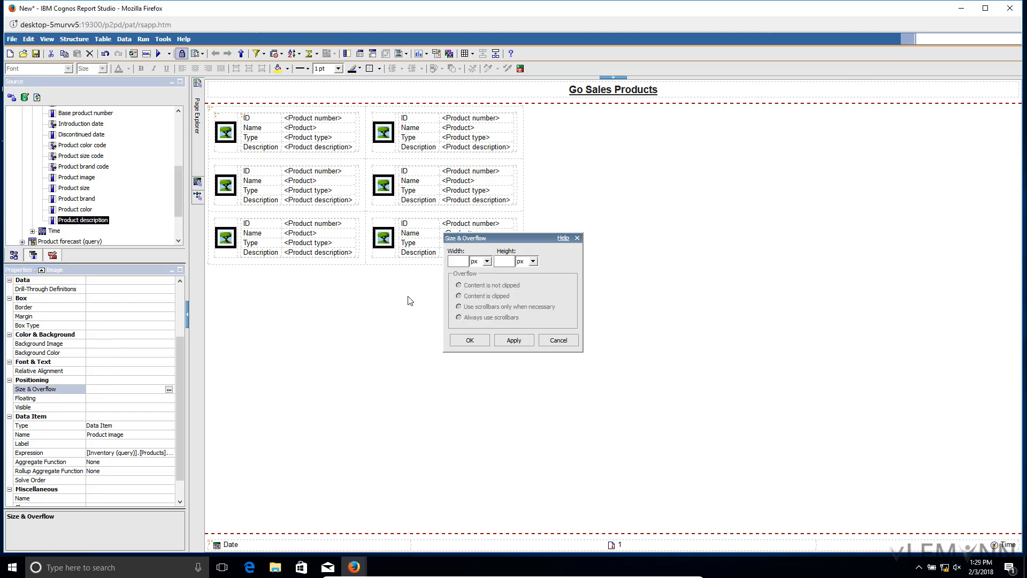
click(454, 264)
text(100)
click(505, 262)
click(486, 344)
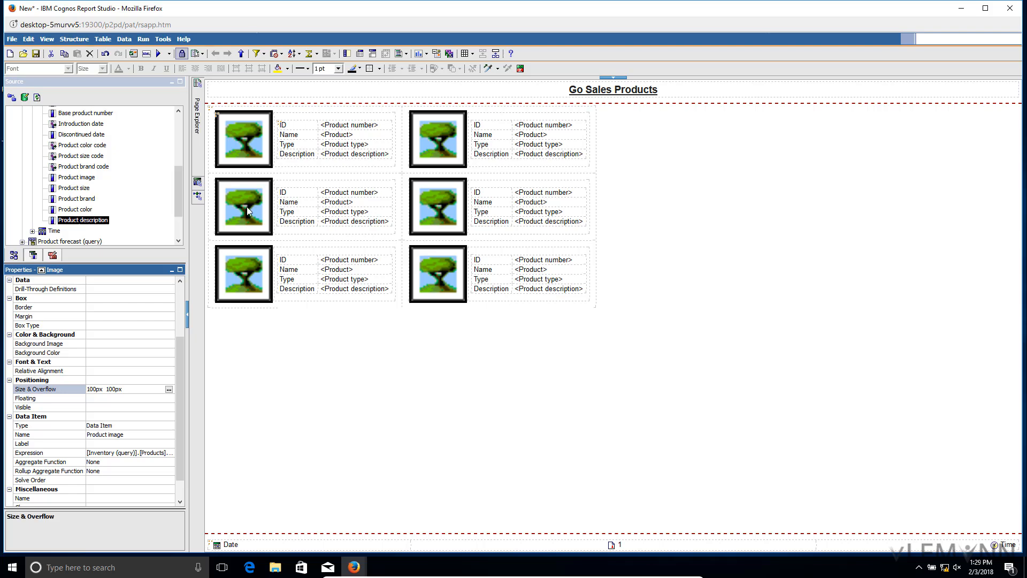
Set the padding of the table cell containing the product image to 5 px on all four sides
click(249, 172)
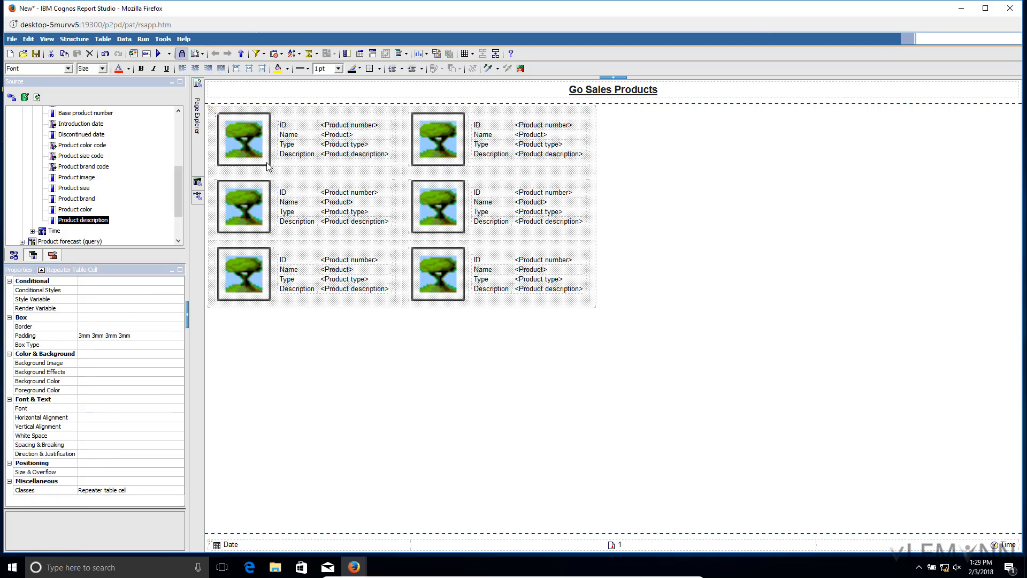
click(279, 127)
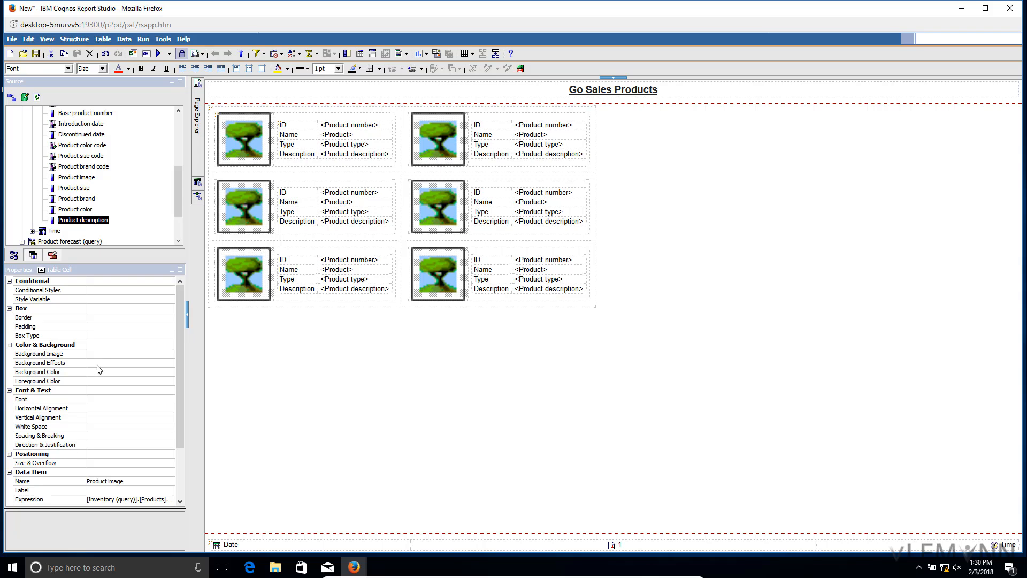
click(94, 327)
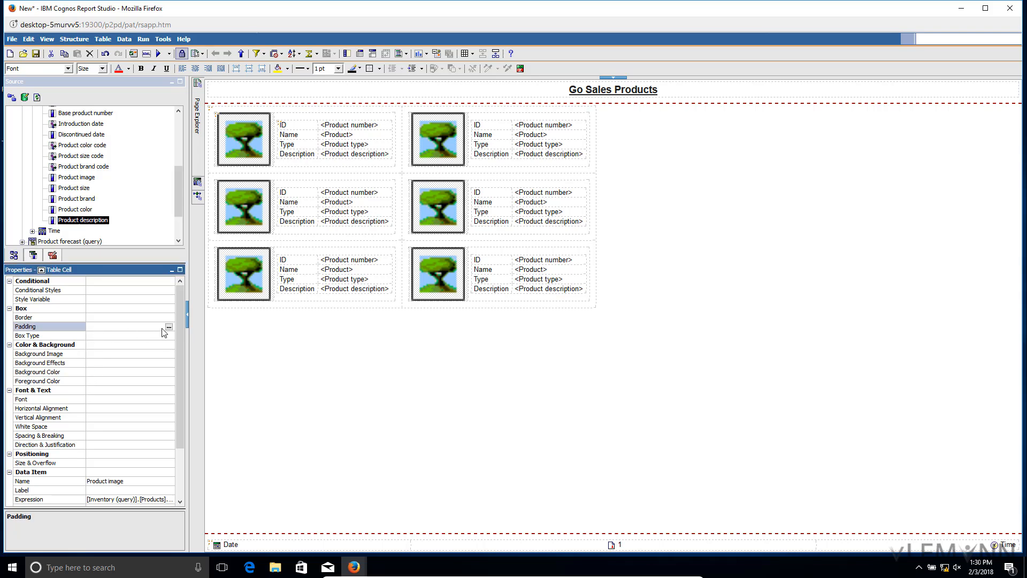
click(169, 327)
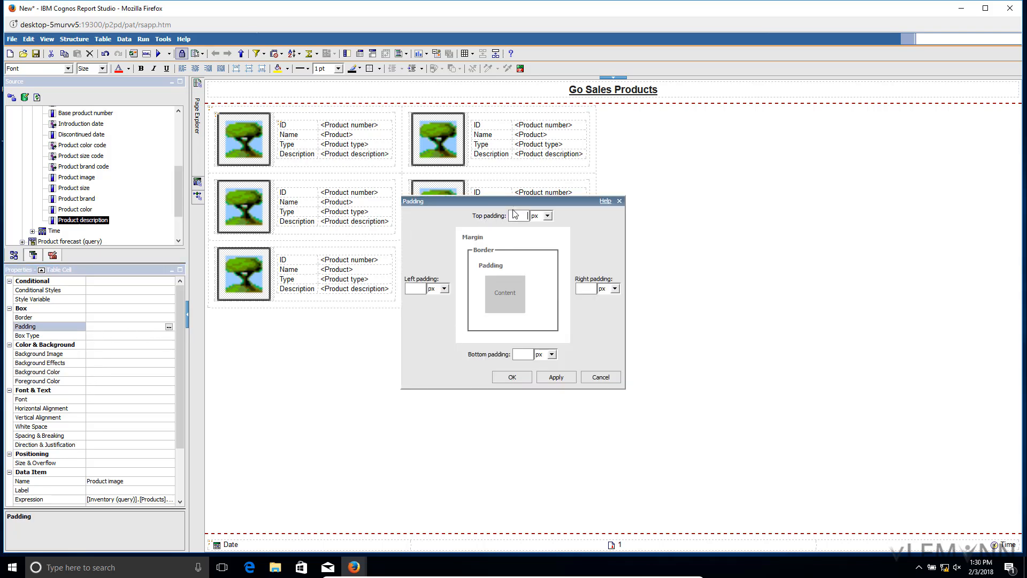
text(5)
click(587, 289)
text(5)
click(522, 354)
text(5)
click(558, 377)
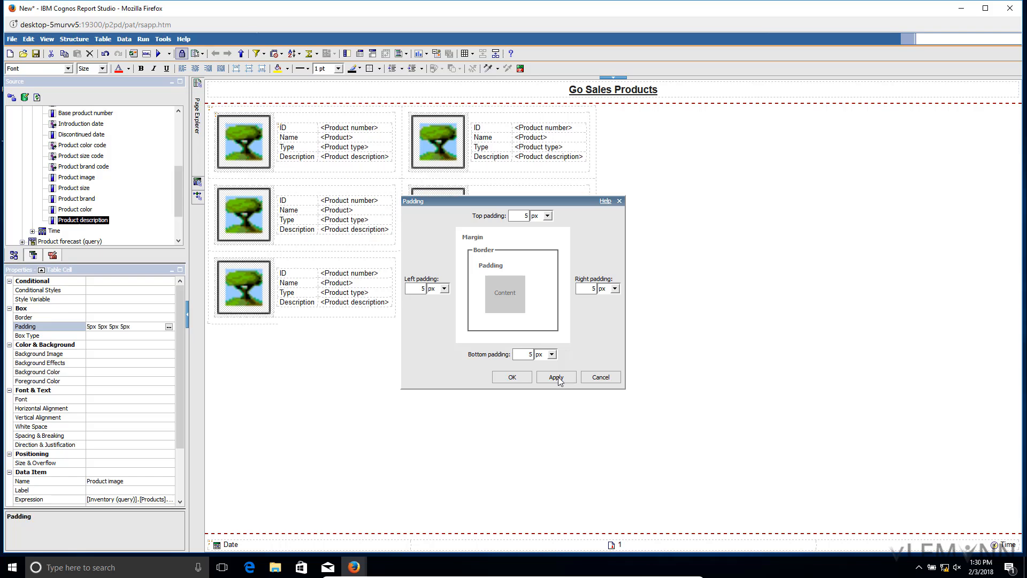
click(522, 376)
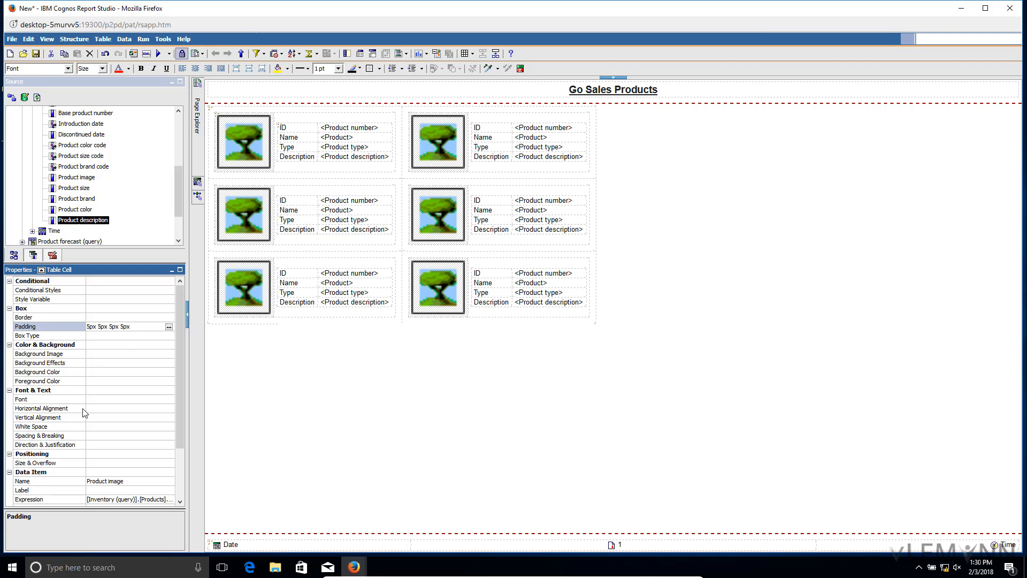
Set the width of the table cell containing the product image to 130 px
click(121, 463)
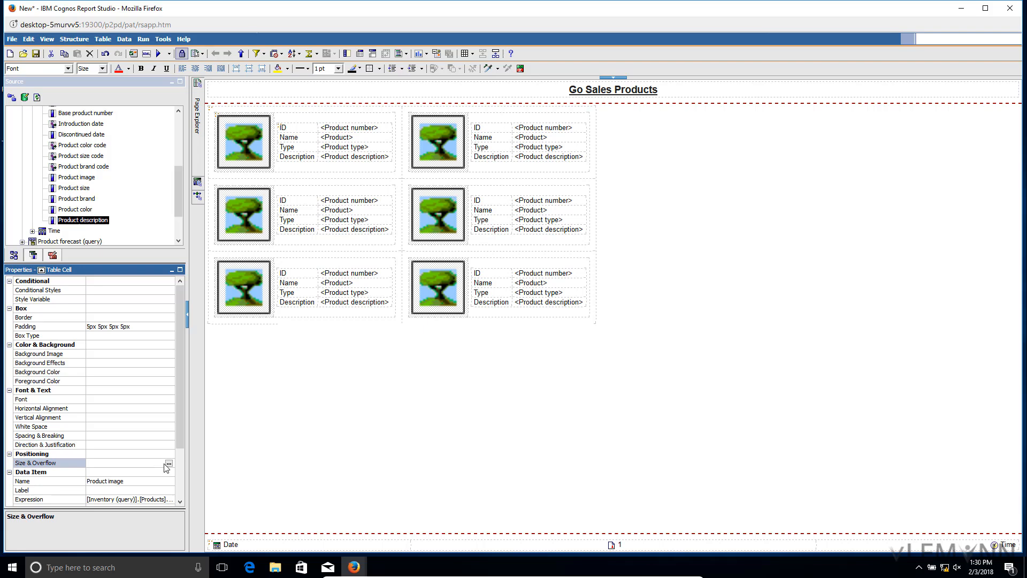
click(169, 462)
click(452, 263)
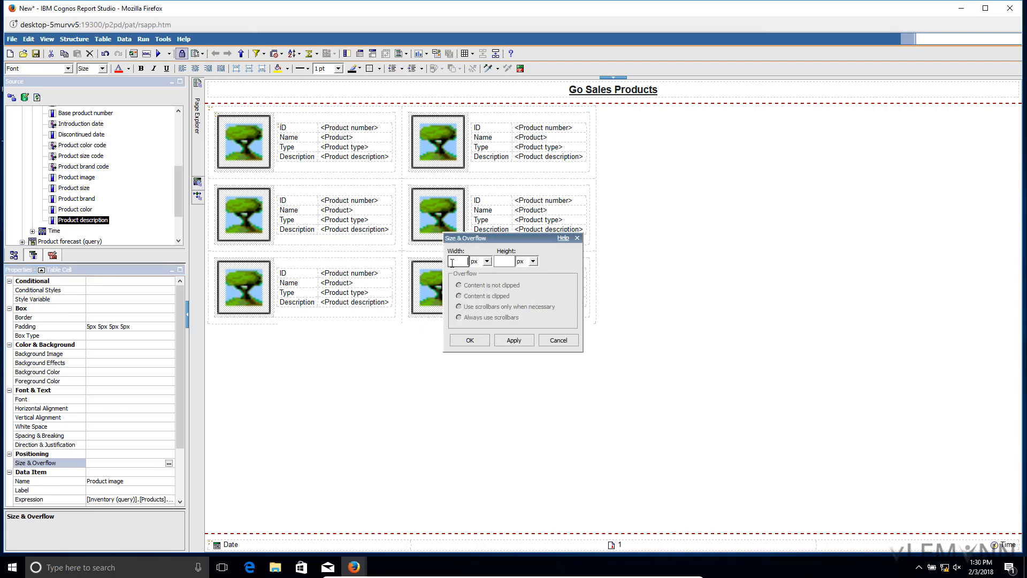
text(120)
key(BackSpace)
key(BackSpace)
text(30)
click(514, 341)
click(480, 343)
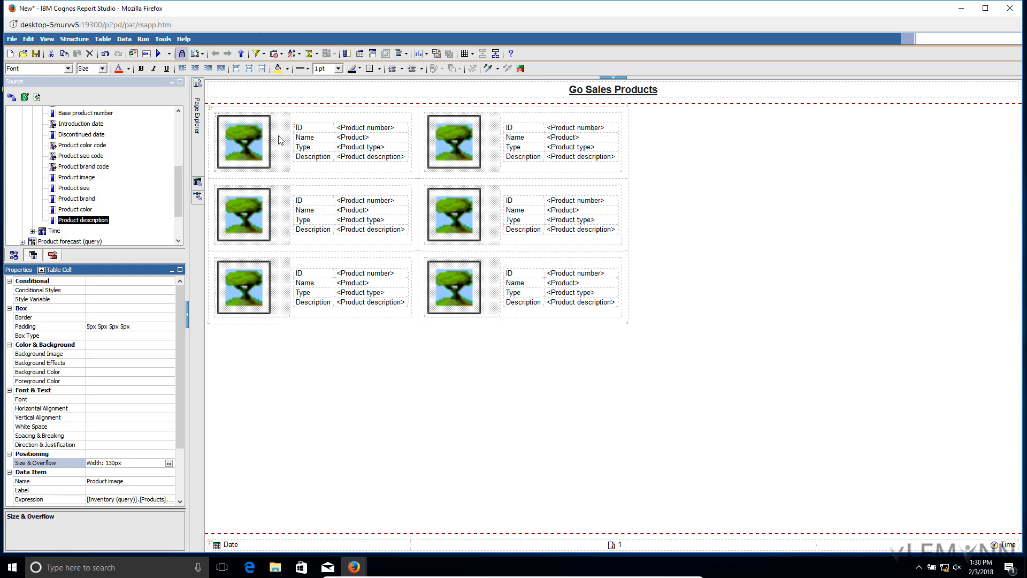
Center the product image horizontally in its table cell and align it vertically to the middle
click(198, 70)
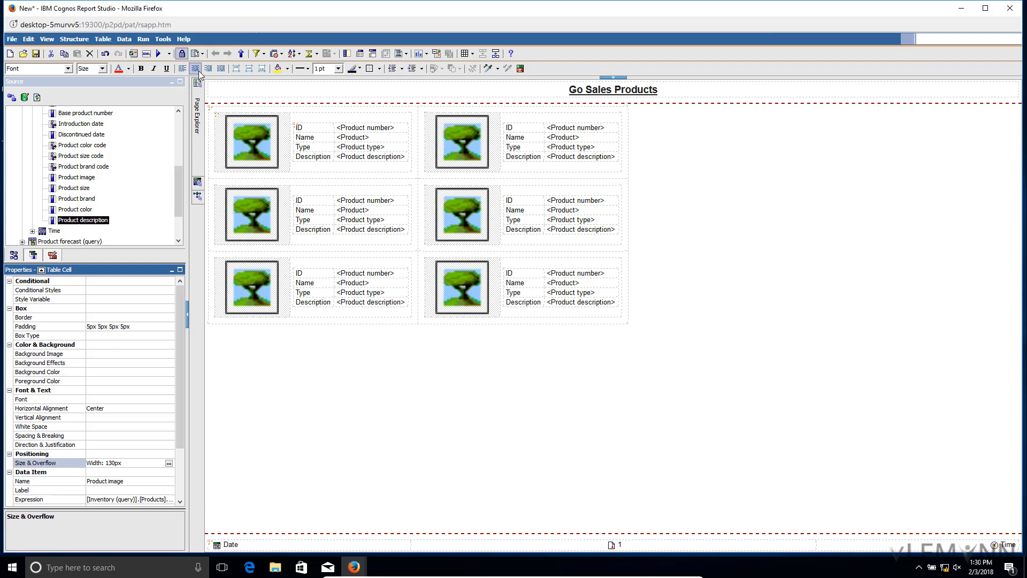
click(252, 69)
Set the vertical alignment of the table cell holding the nested details table to Top
click(299, 128)
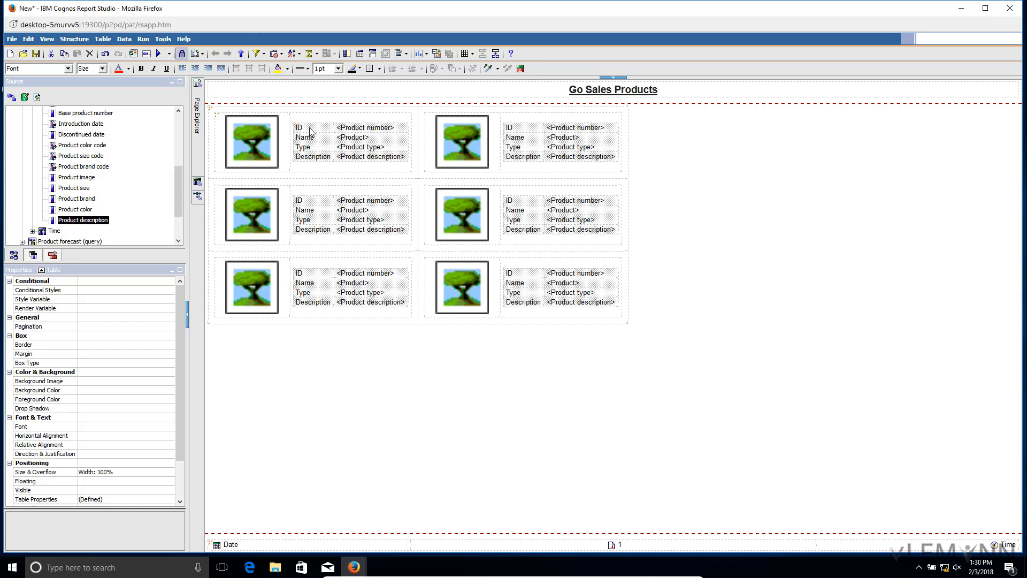
click(310, 123)
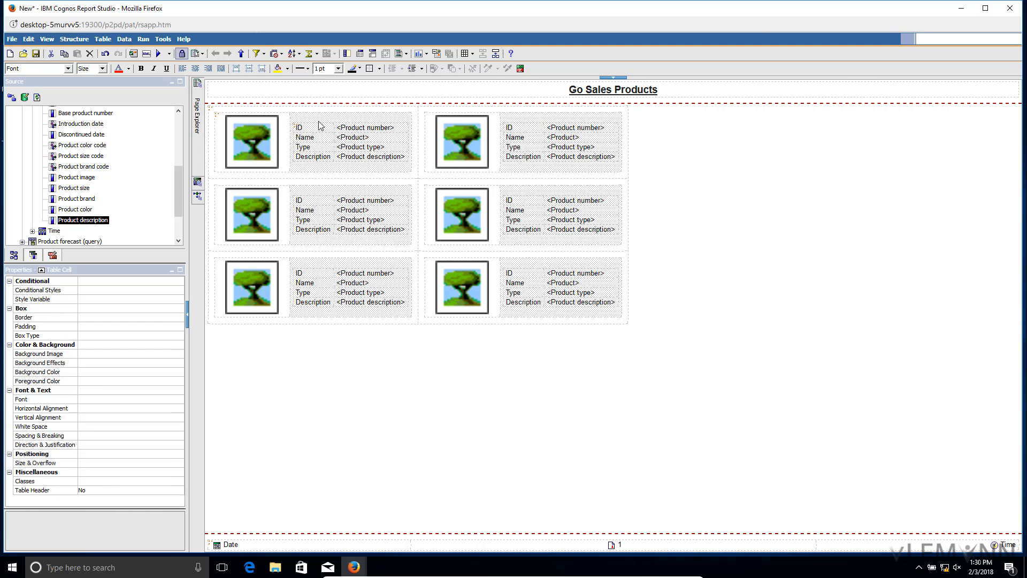
click(236, 69)
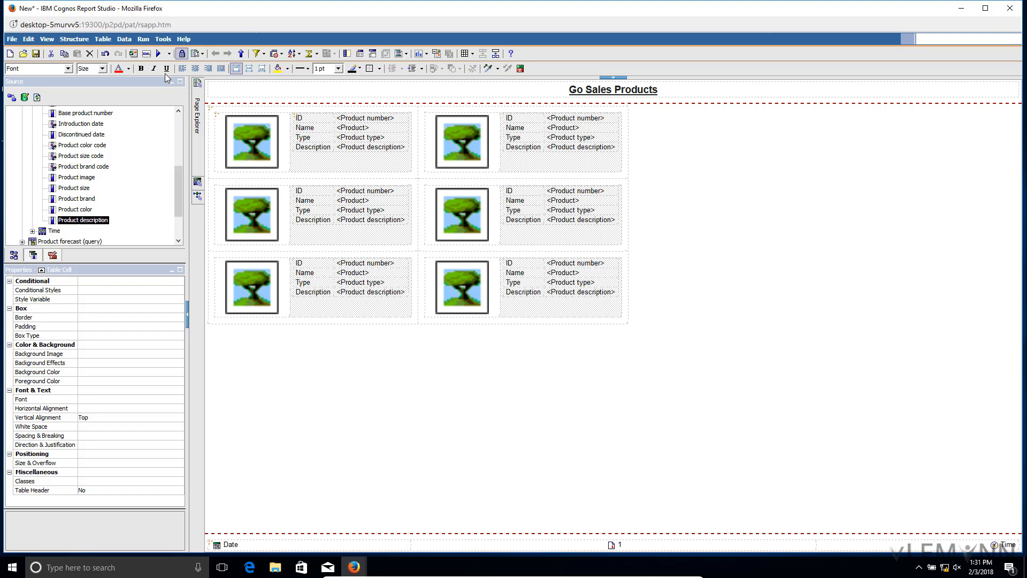
Run the report again and examine the resized images and the alignment of the product details
click(161, 55)
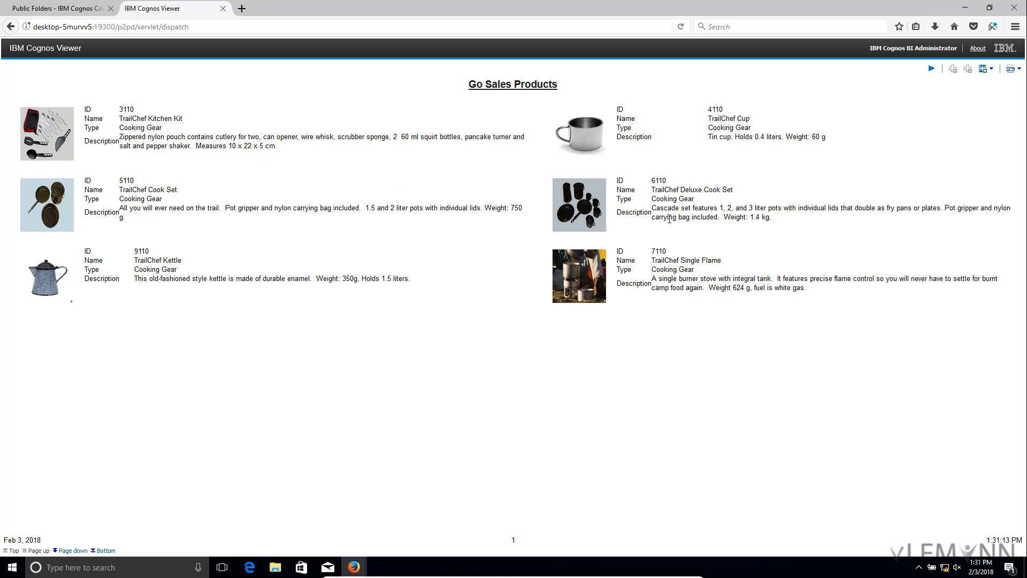
drag(655, 251, 865, 337)
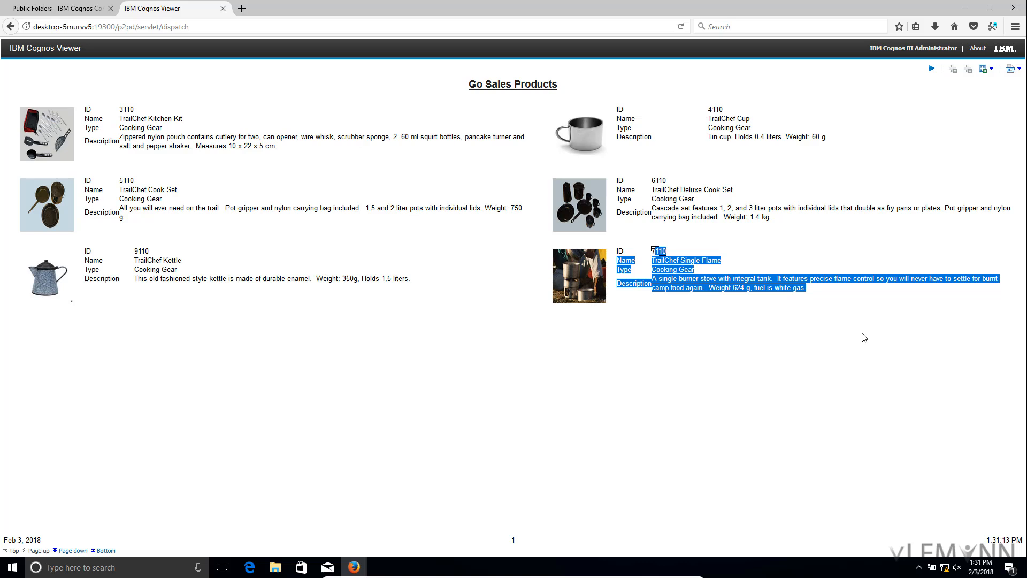
click(631, 349)
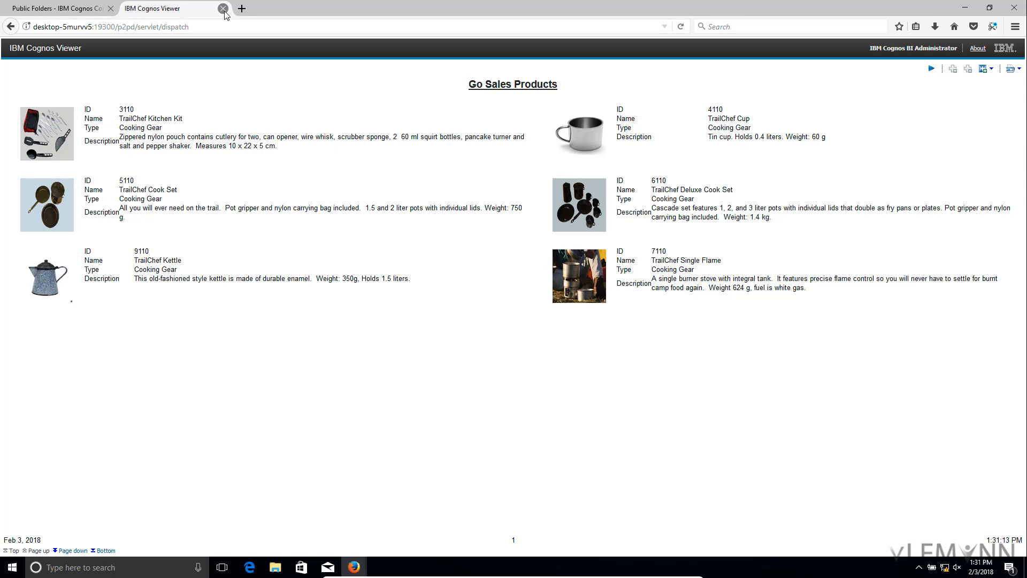
Return to the report design and set the height of the outer table holding each product to 130 px
click(223, 8)
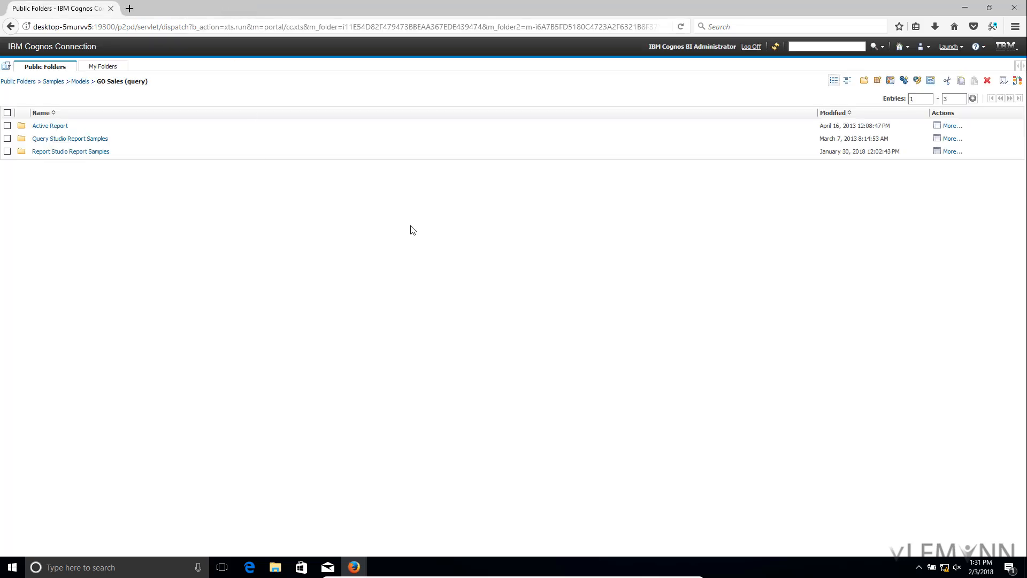
click(965, 8)
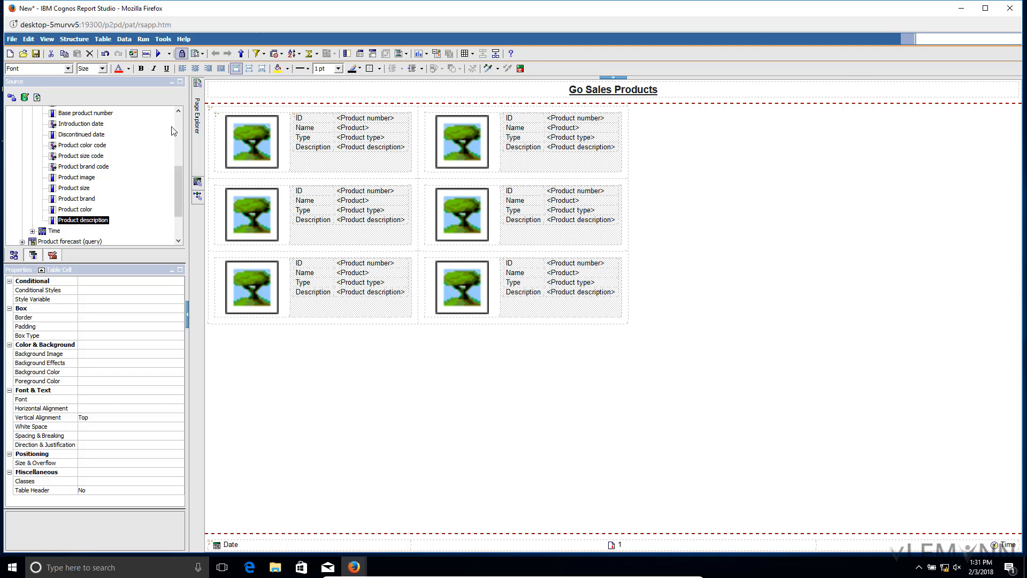
click(218, 119)
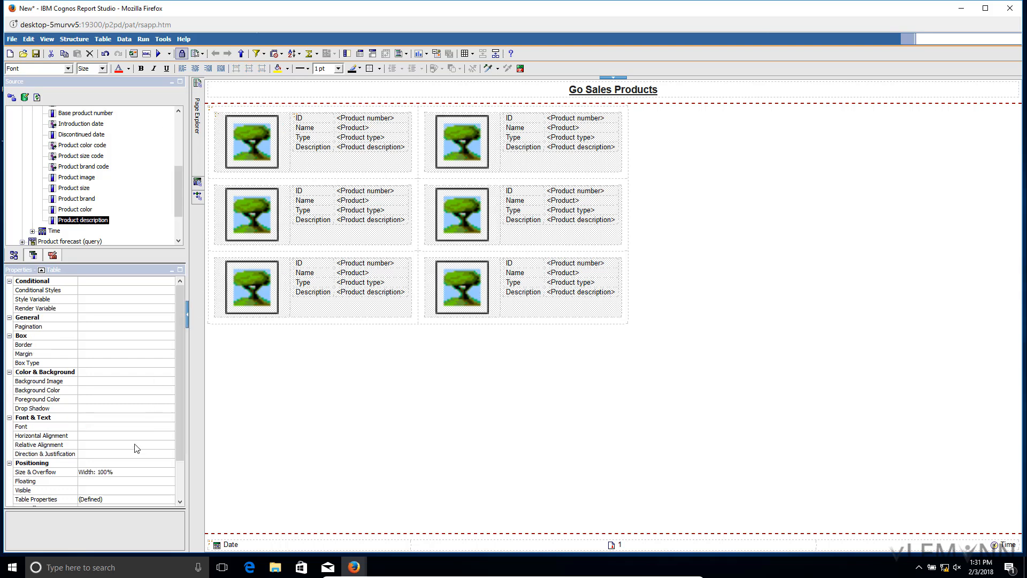
click(127, 474)
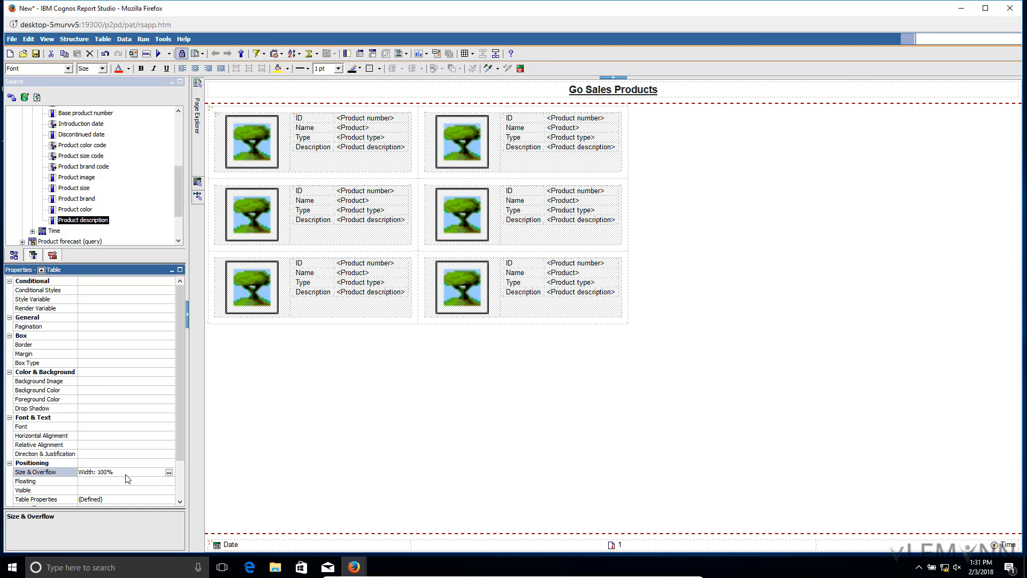
click(168, 472)
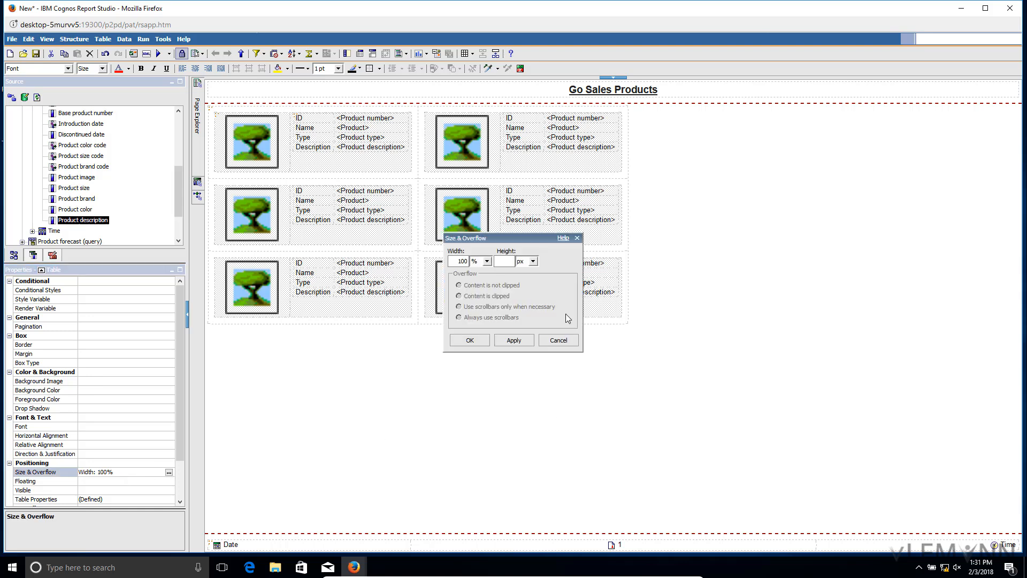
click(505, 265)
click(523, 344)
click(480, 342)
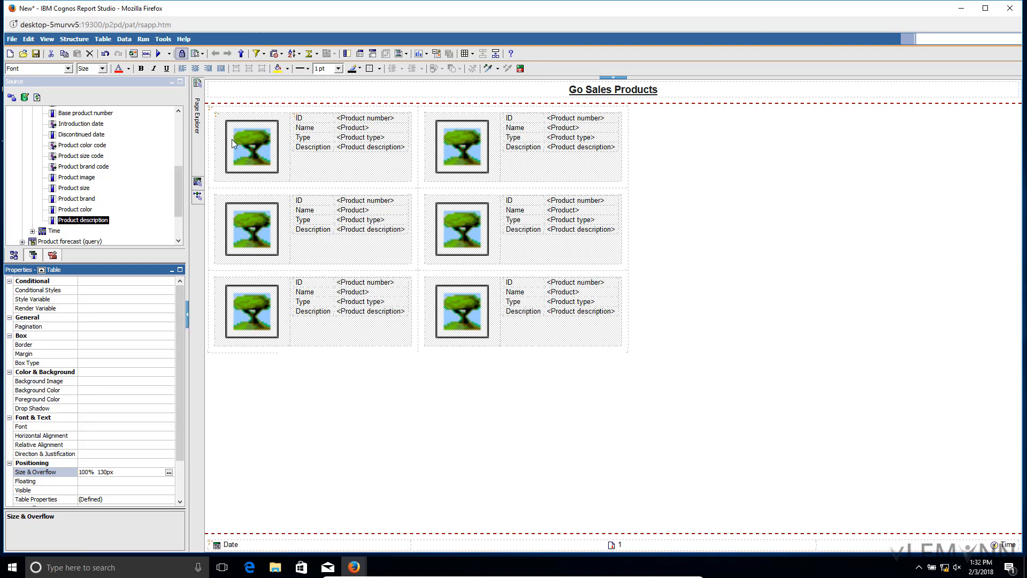
Set the repeater table to repeat 4 across and 6 down
click(211, 114)
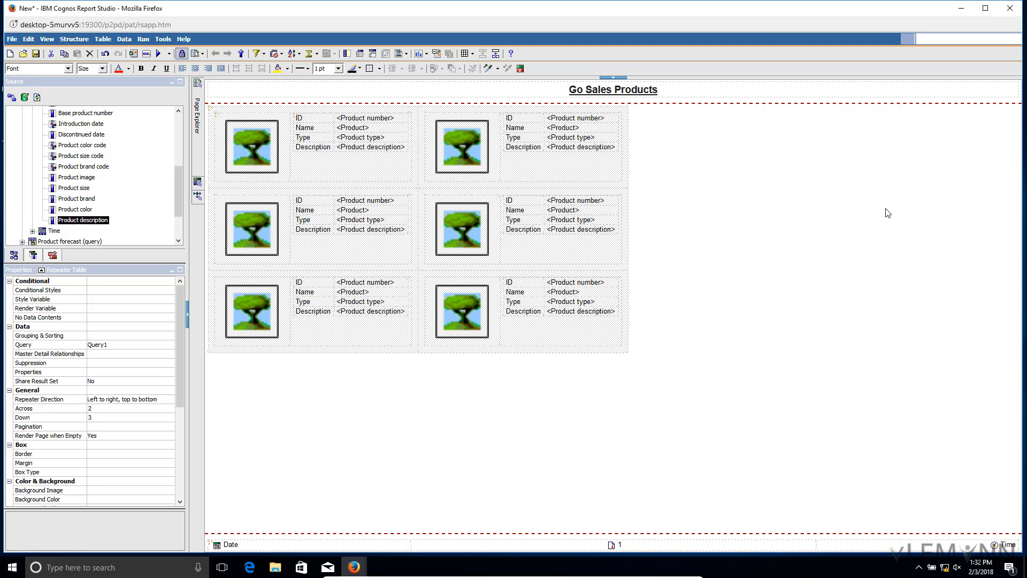
click(117, 409)
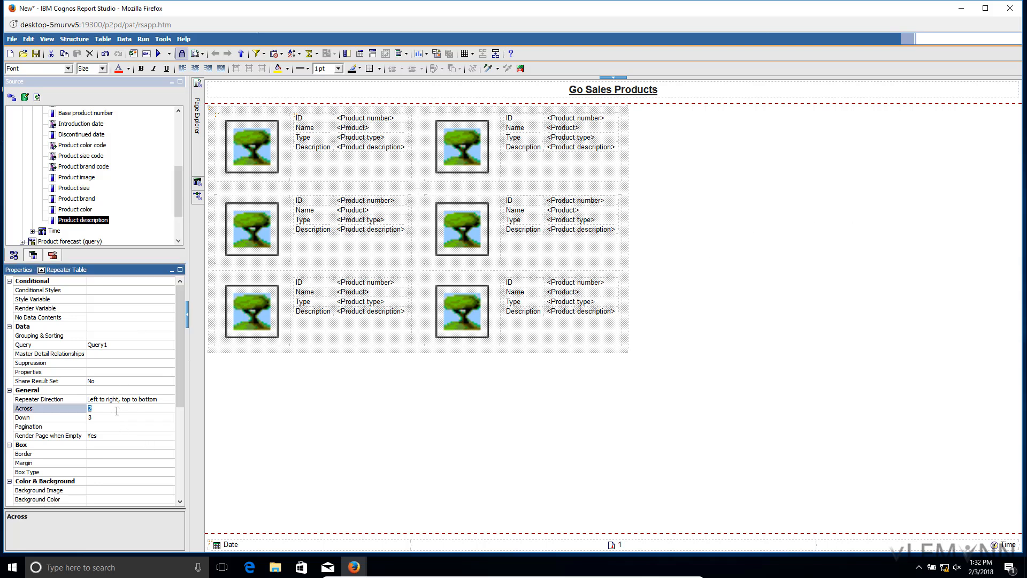
text(4)
click(143, 418)
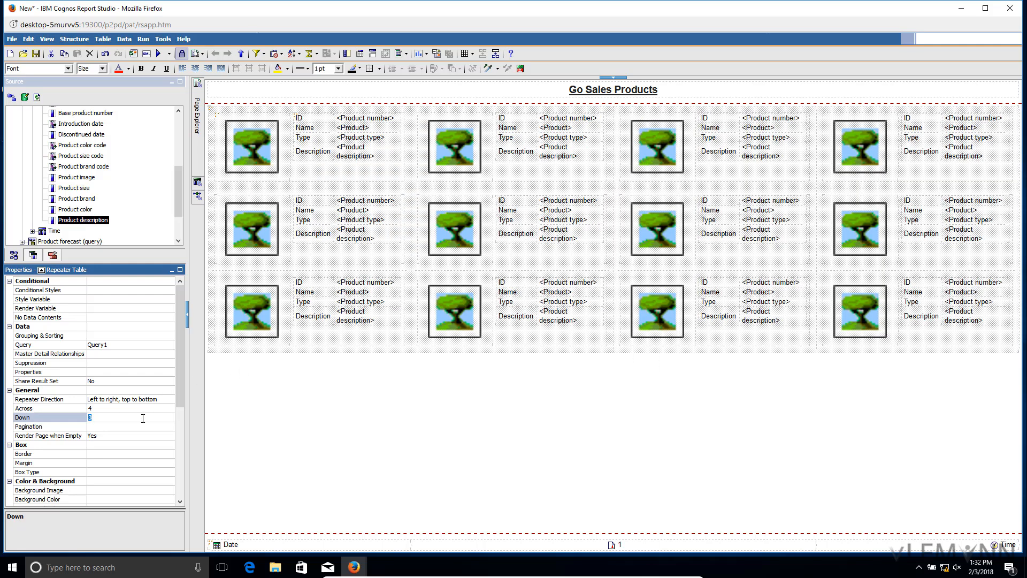
text(6)
click(224, 412)
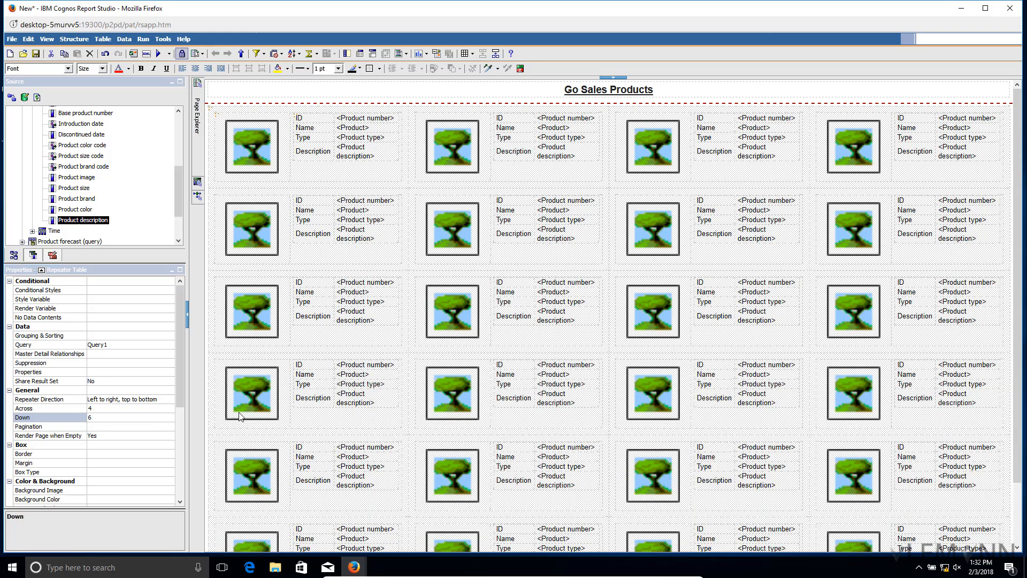
Run the report, examine the product grid and the spacing of the descriptions, and return to the report design
click(159, 54)
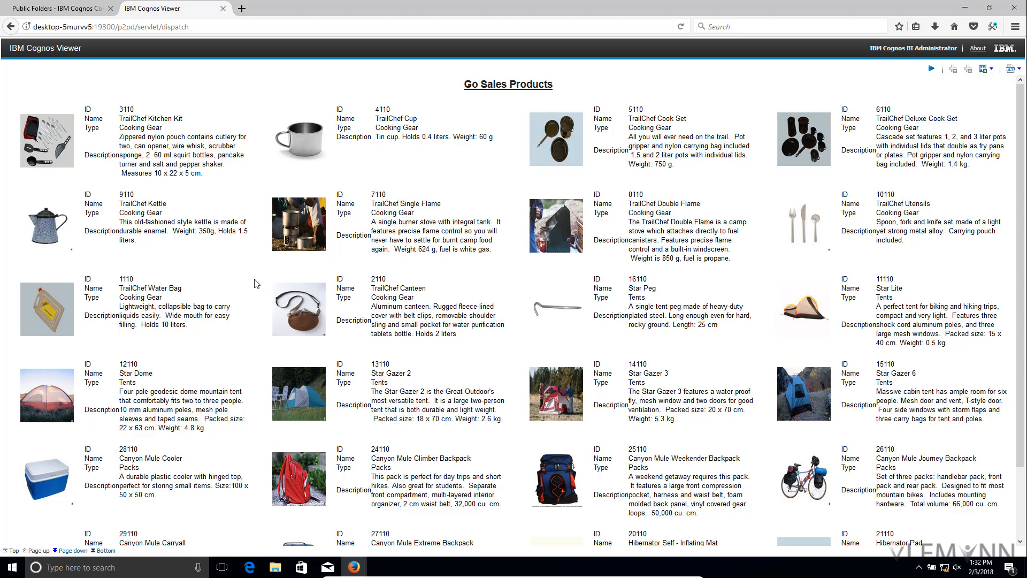
scroll(253, 305, down, 3)
scroll(253, 305, up, 3)
drag(120, 137, 219, 182)
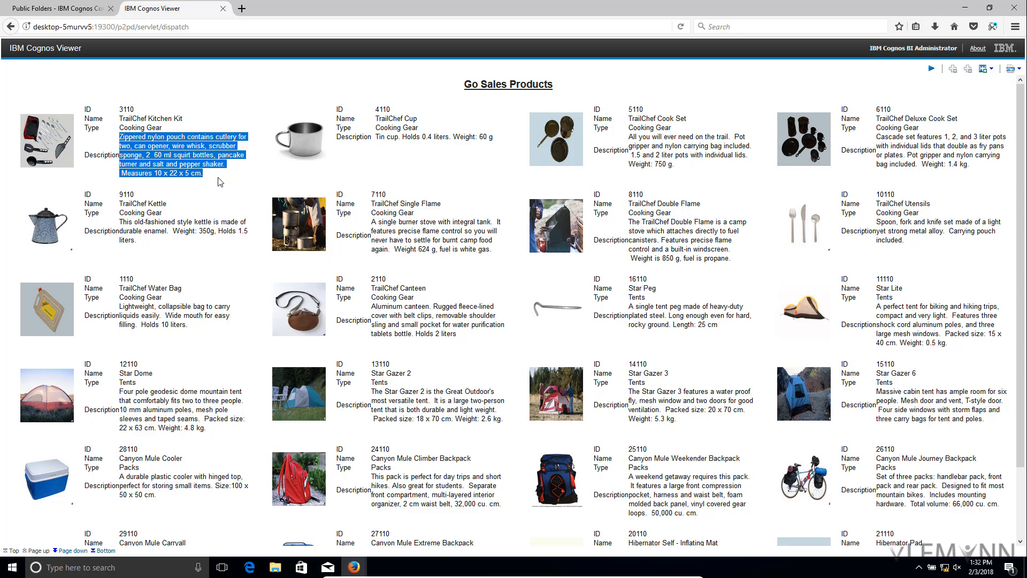
drag(123, 110, 177, 172)
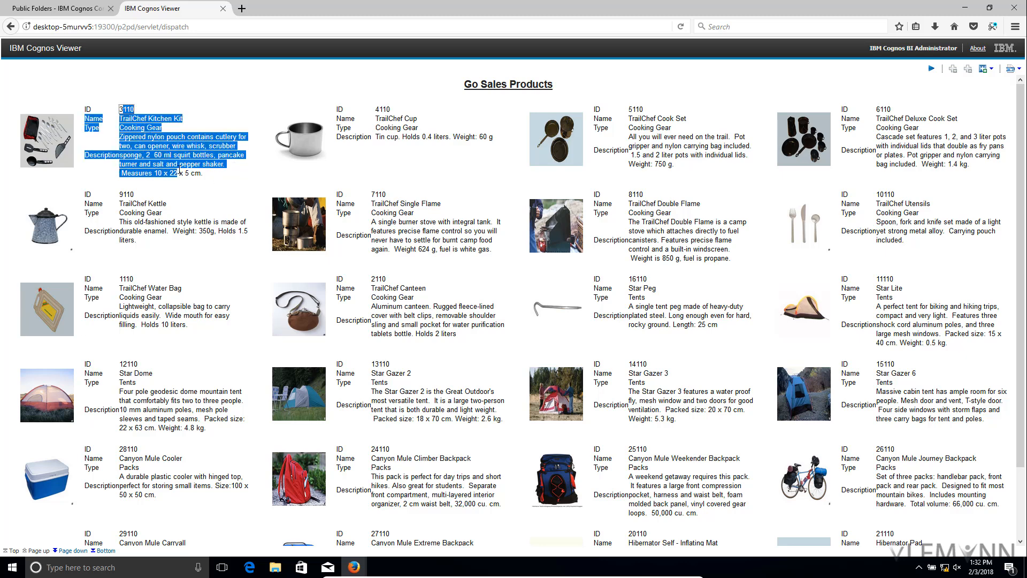
click(223, 9)
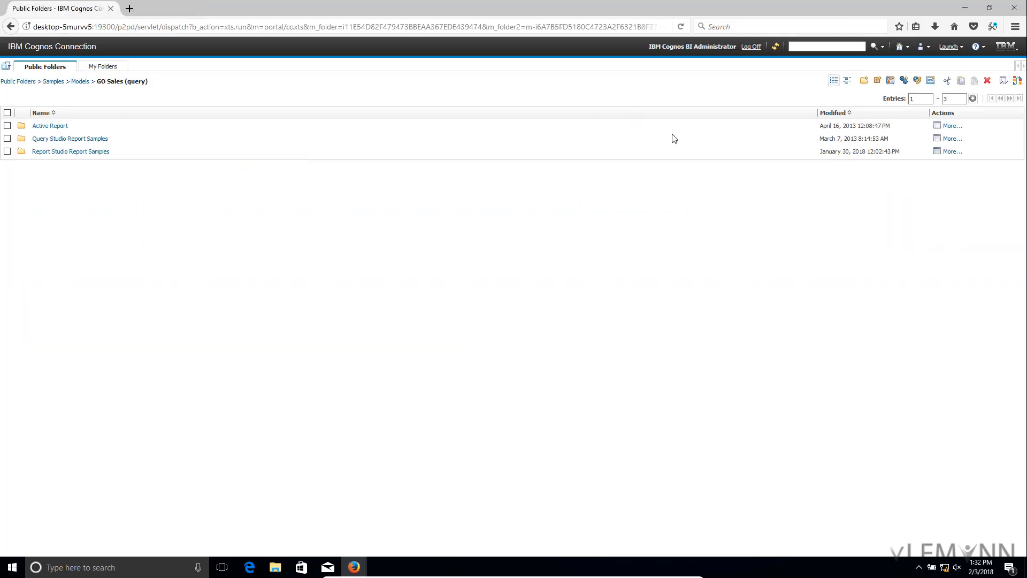
click(965, 8)
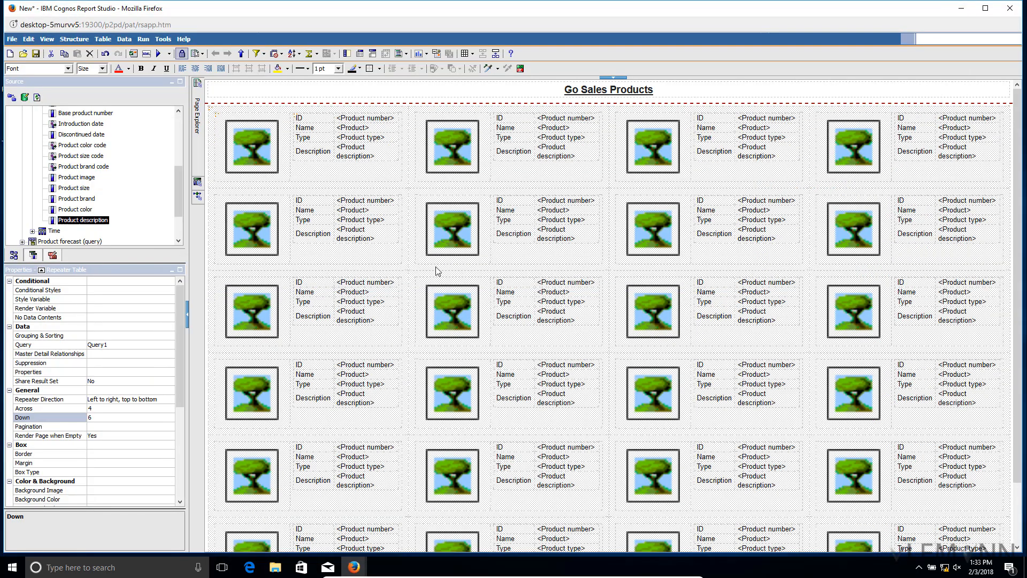
Set a left padding of 5 px on the product number, name, type and description value cells
click(398, 163)
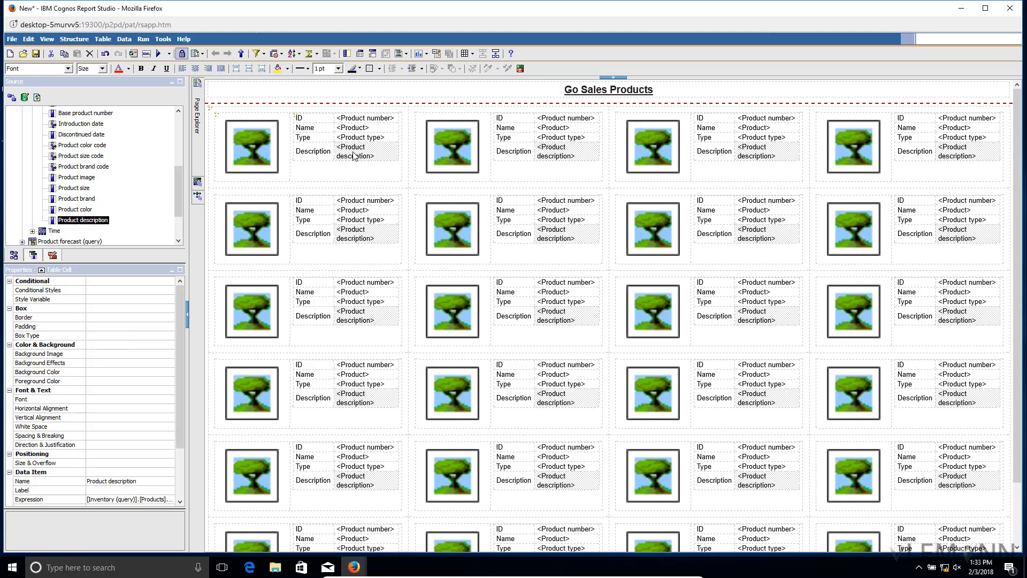
shift+click(336, 119)
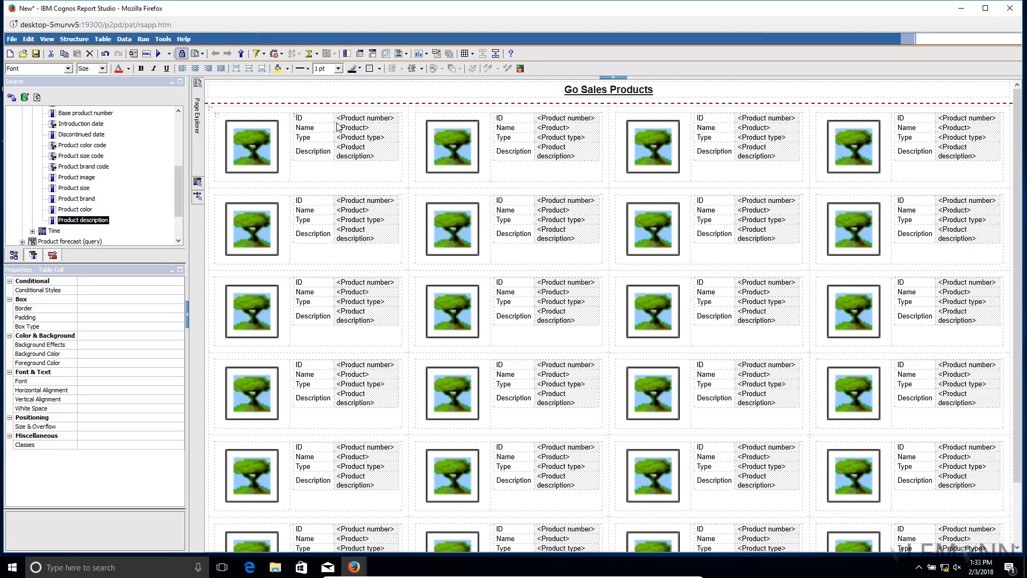
click(137, 318)
click(177, 318)
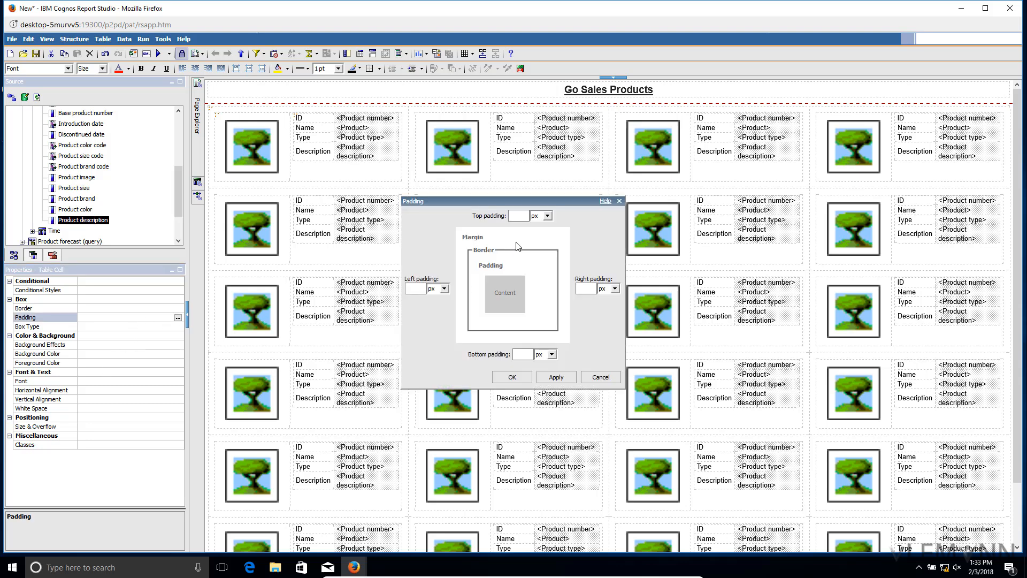
click(414, 289)
text(5)
click(556, 377)
click(512, 378)
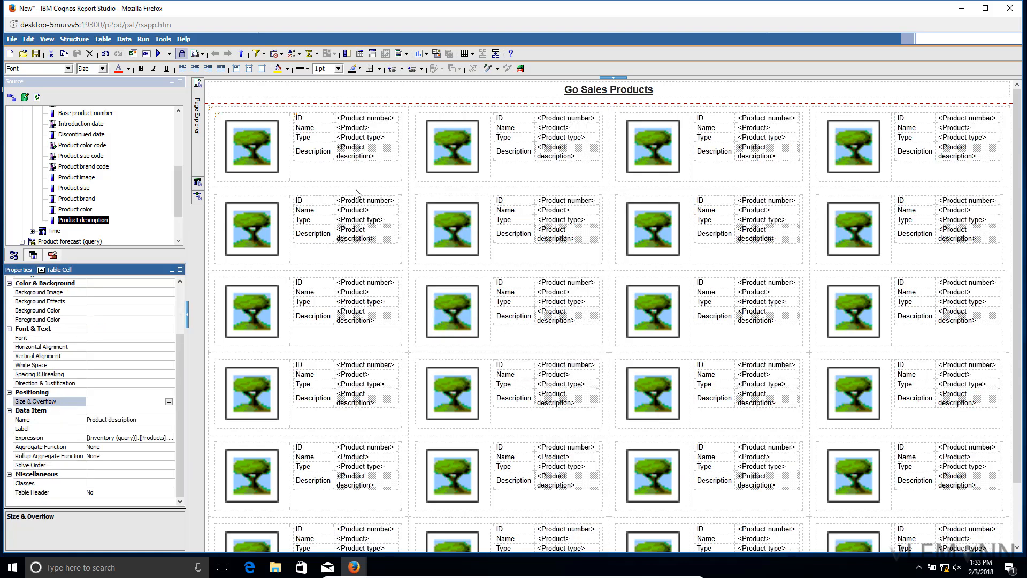
Apply a 1 pt solid black border to the outer table around each product
click(289, 178)
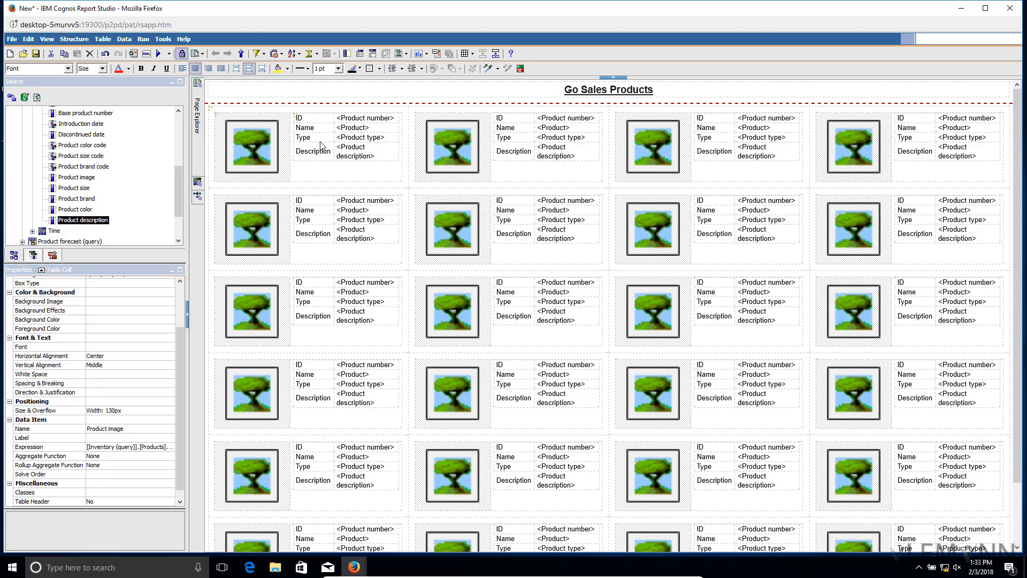
click(218, 117)
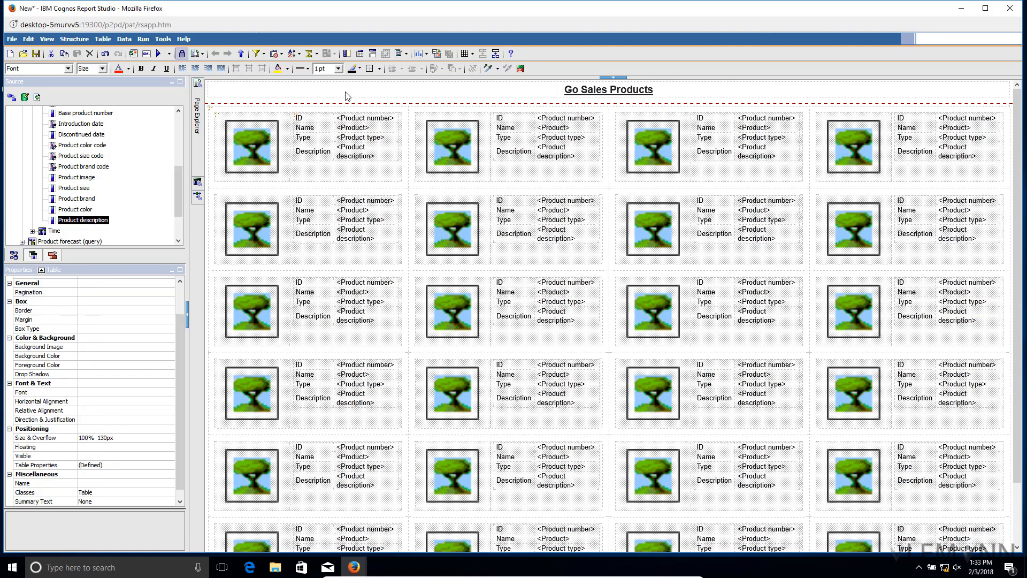
click(379, 69)
click(373, 91)
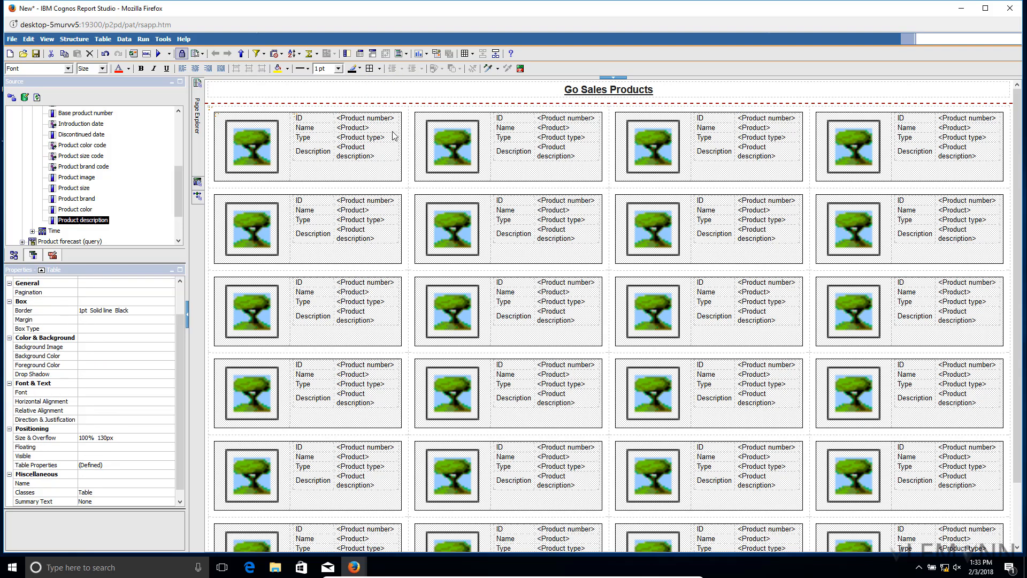
Add a 1 pt solid black outside border to the table cell containing the product image
click(287, 172)
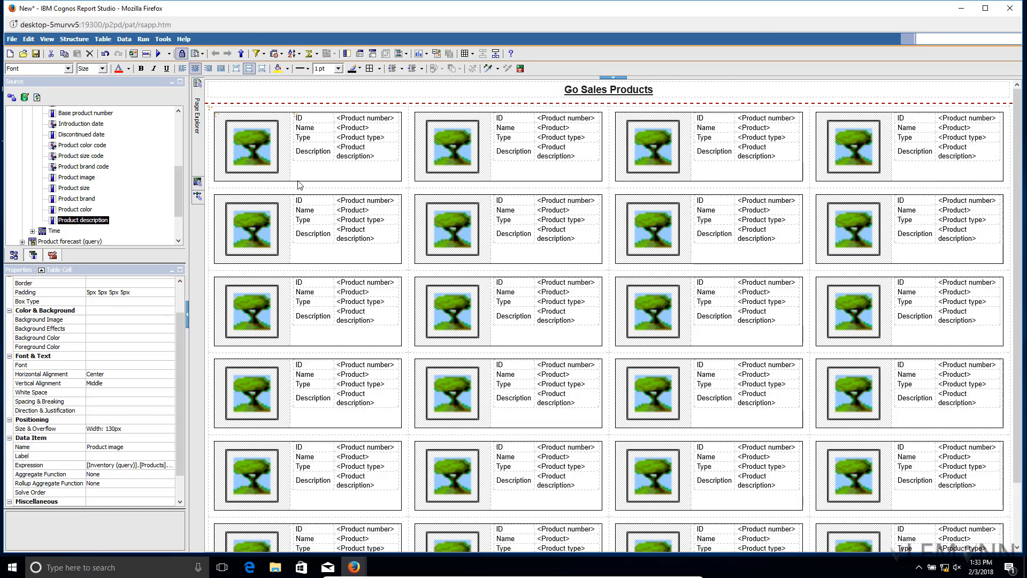
click(379, 69)
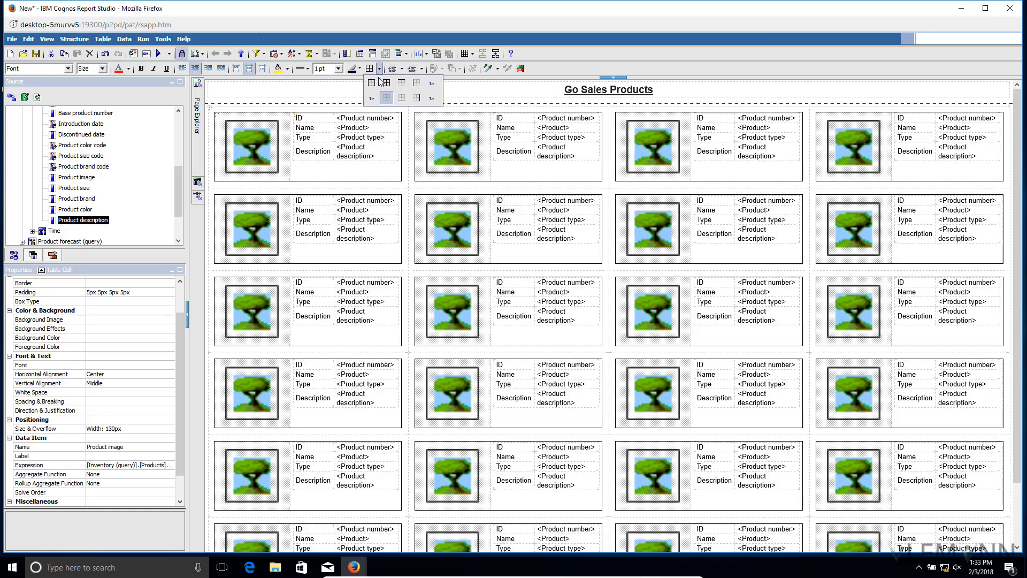
click(373, 84)
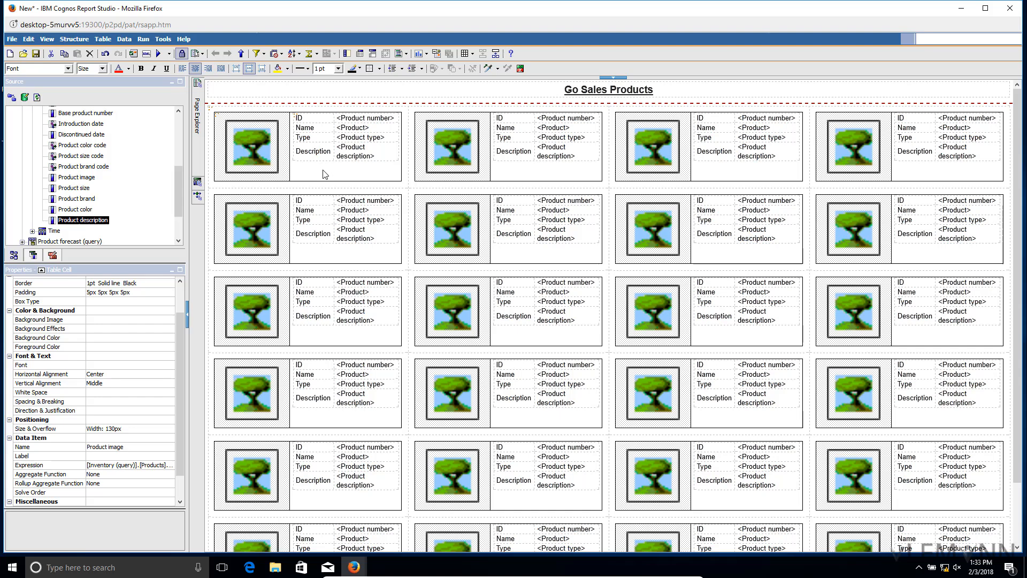
Run the report, examine the borders and the gap beside the product labels, and return to the report design
click(159, 54)
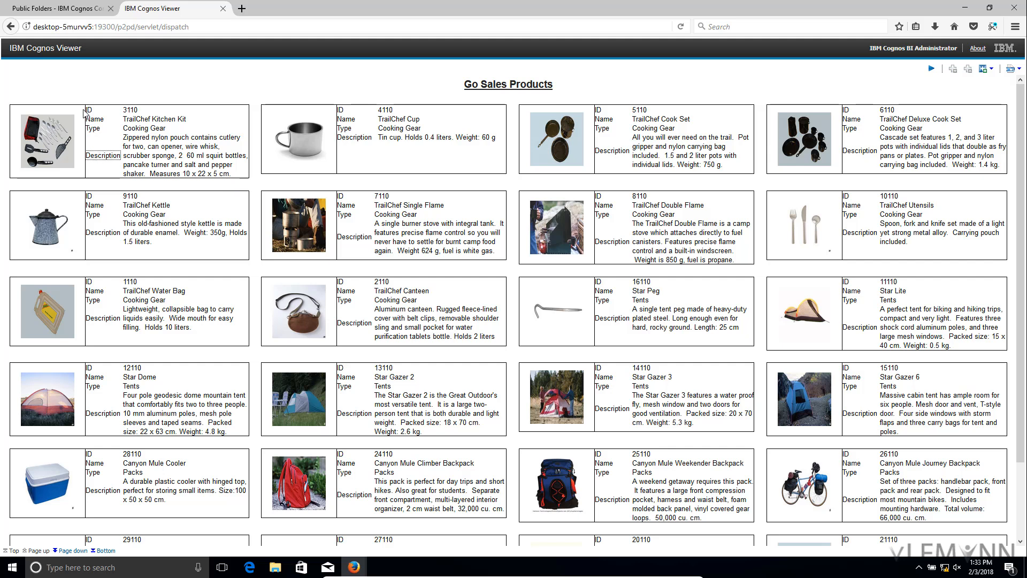
drag(88, 110, 103, 130)
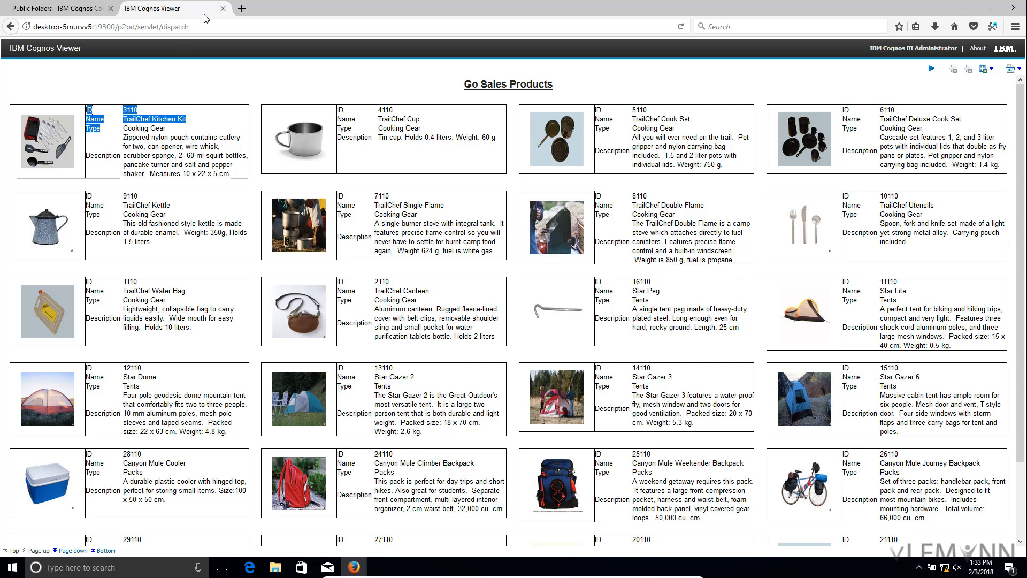
click(222, 10)
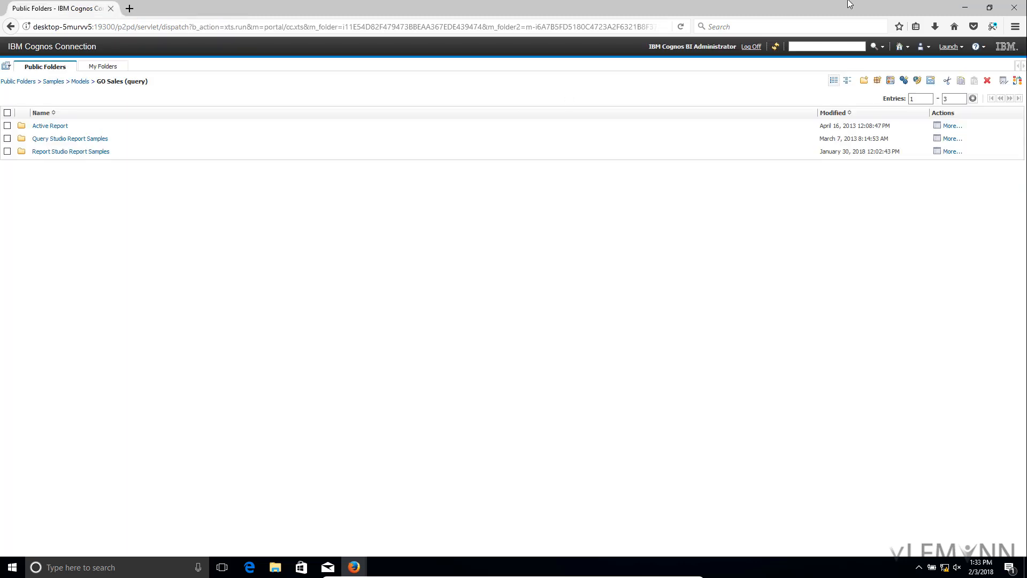
click(966, 7)
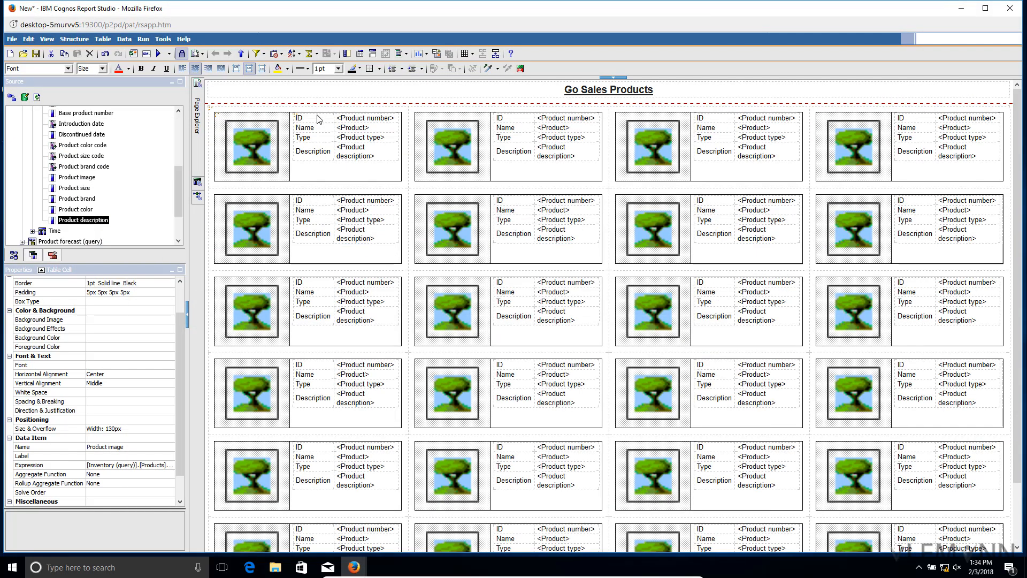
Set the left and right margins of the nested product details table to 5 px
click(323, 123)
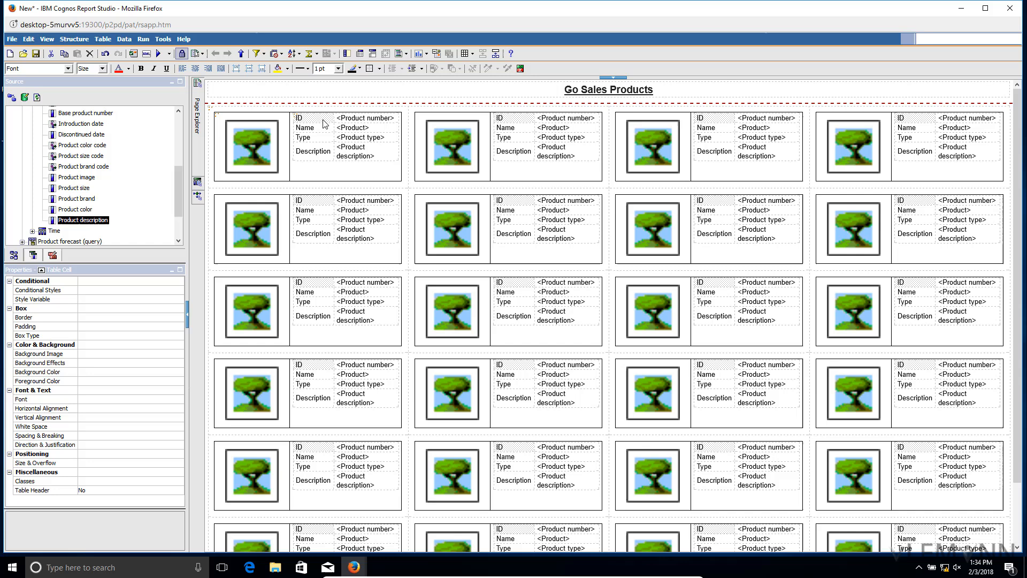
click(324, 171)
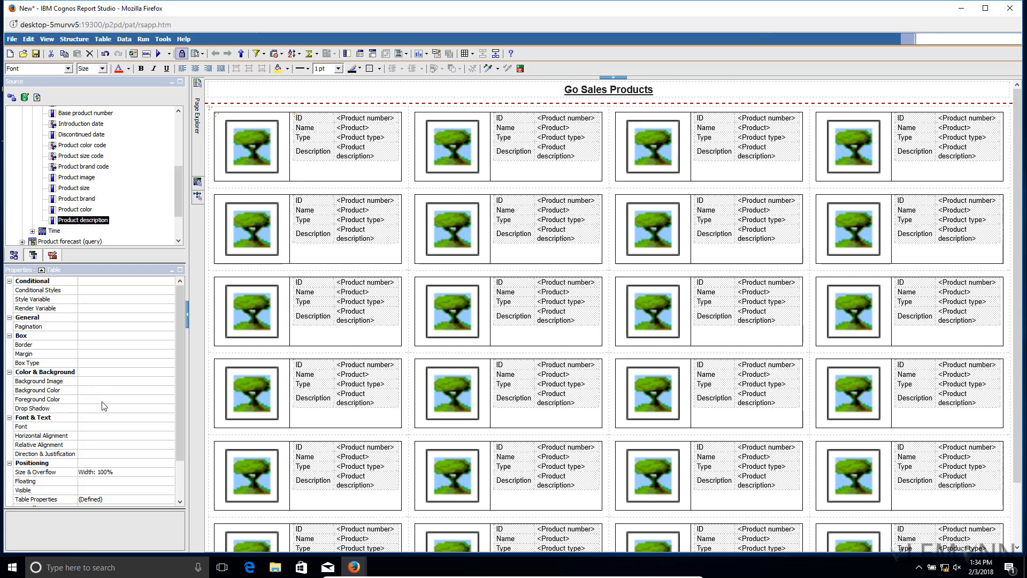
scroll(93, 447, down, 1)
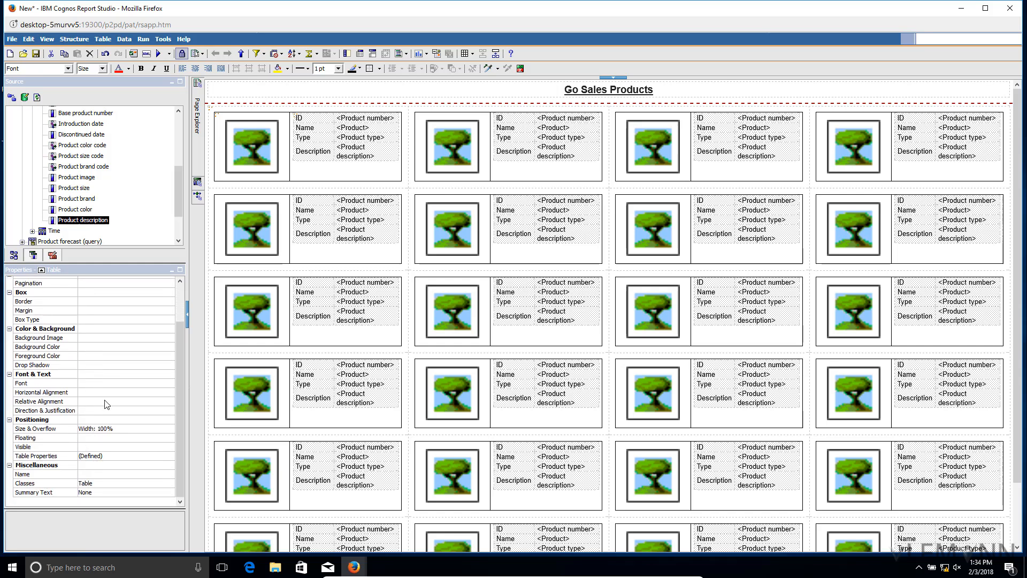
scroll(107, 405, up, 1)
click(108, 355)
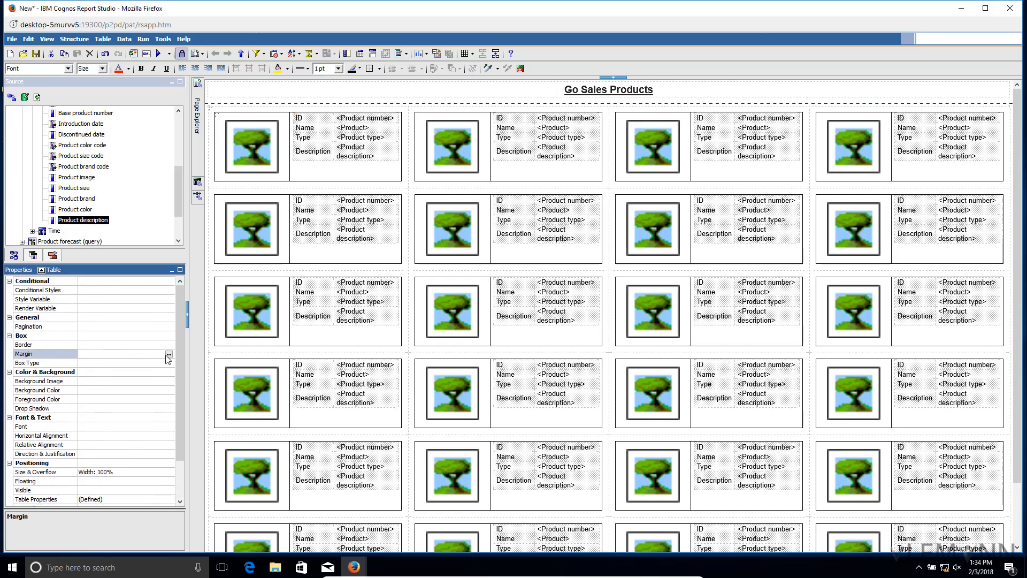
click(169, 355)
click(414, 290)
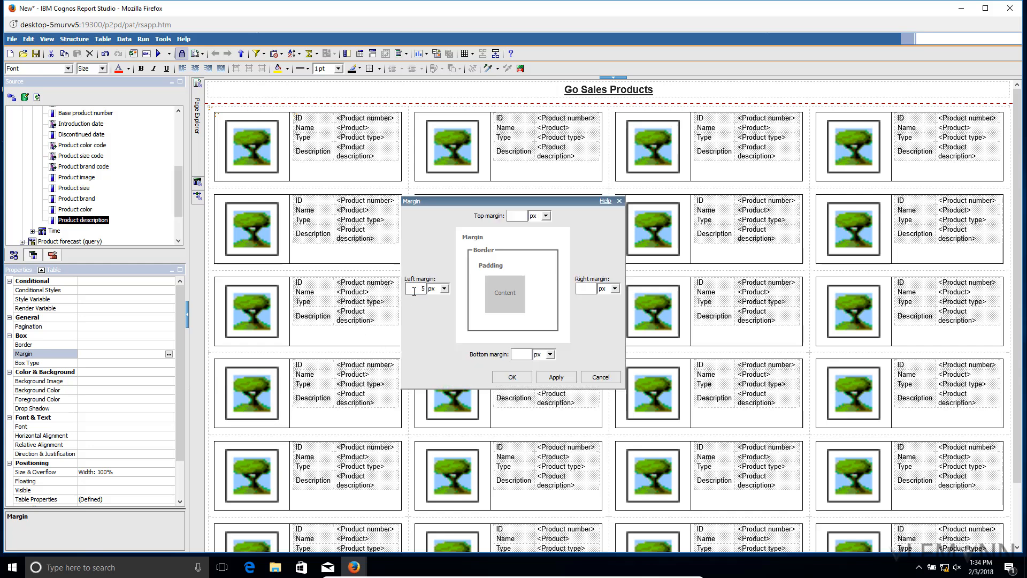
click(583, 288)
click(560, 377)
click(512, 377)
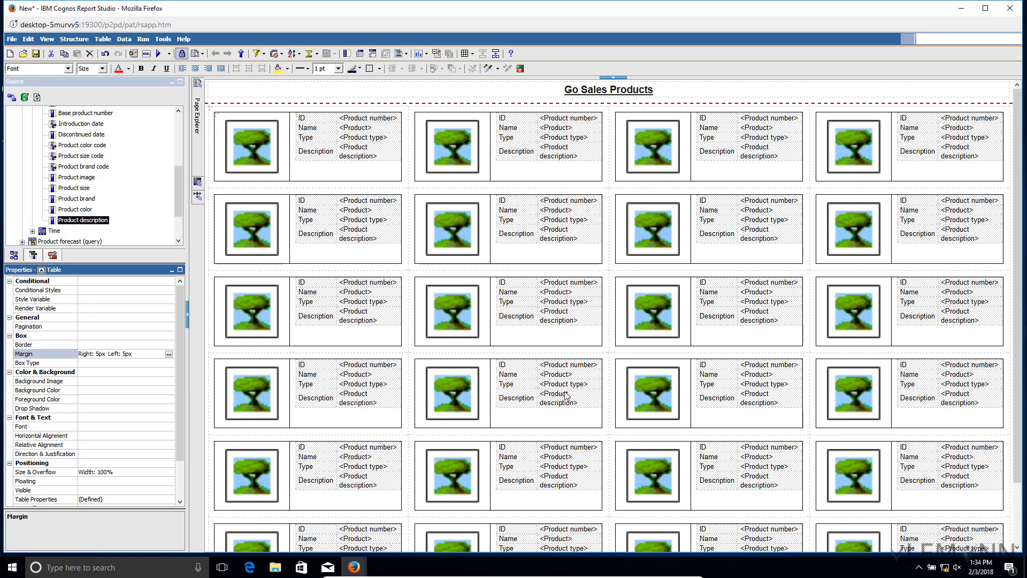
Run the report, examine the four-across product layout in a maximized viewer window, and return to the report design
click(159, 53)
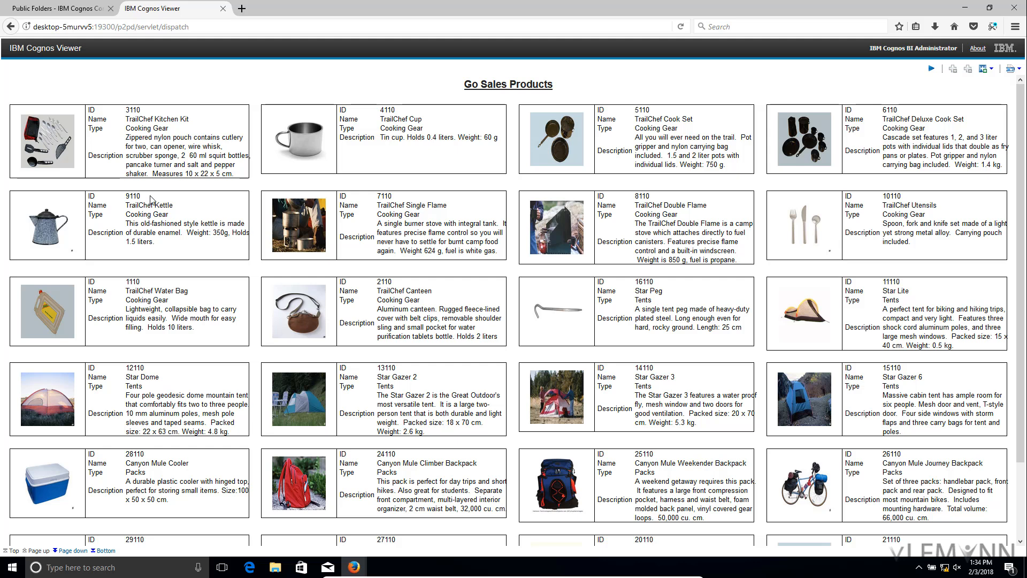
drag(237, 155, 247, 174)
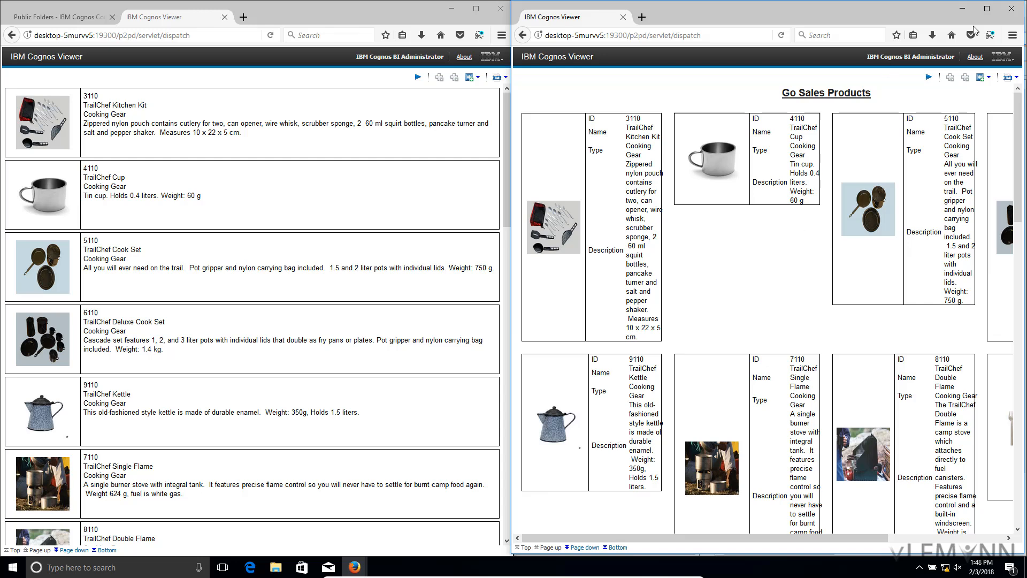
click(987, 9)
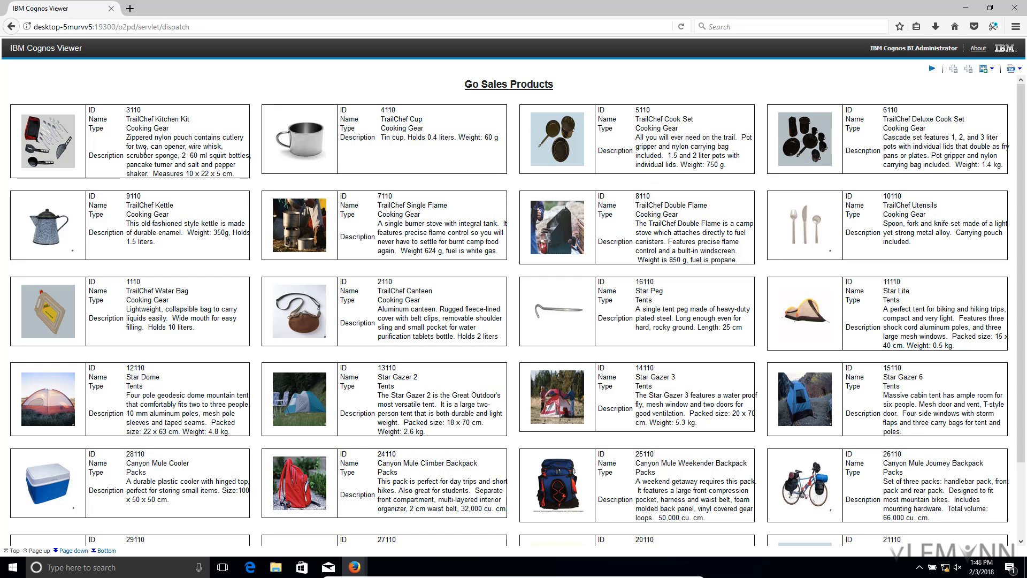
drag(121, 156, 846, 183)
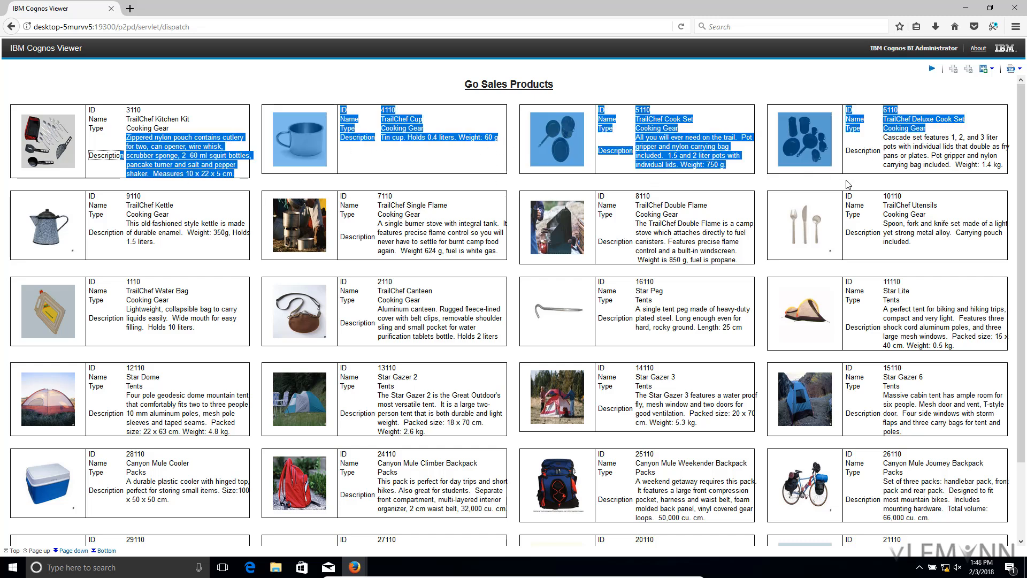
scroll(243, 233, down, 3)
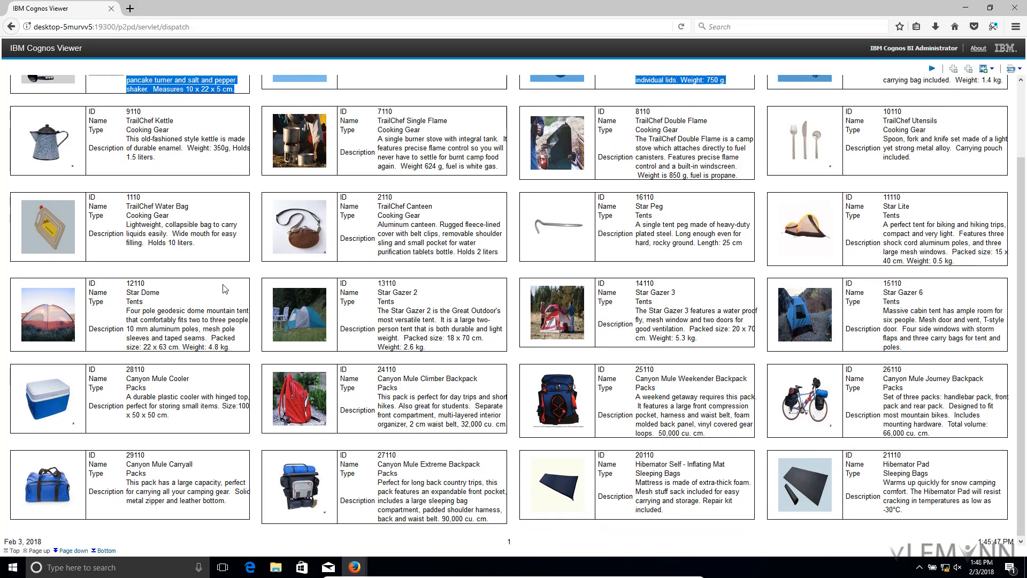
drag(167, 485, 133, 114)
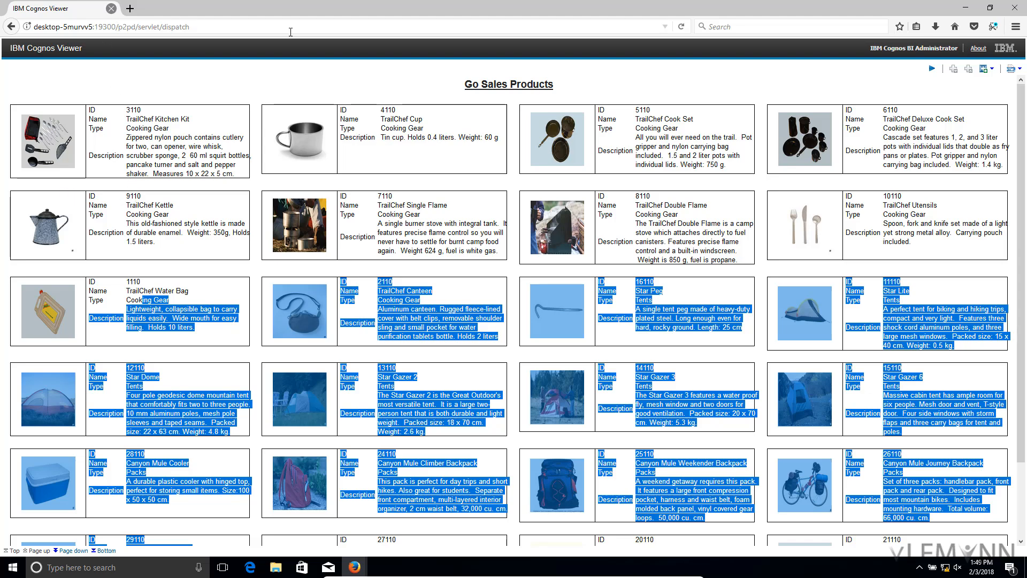
click(970, 9)
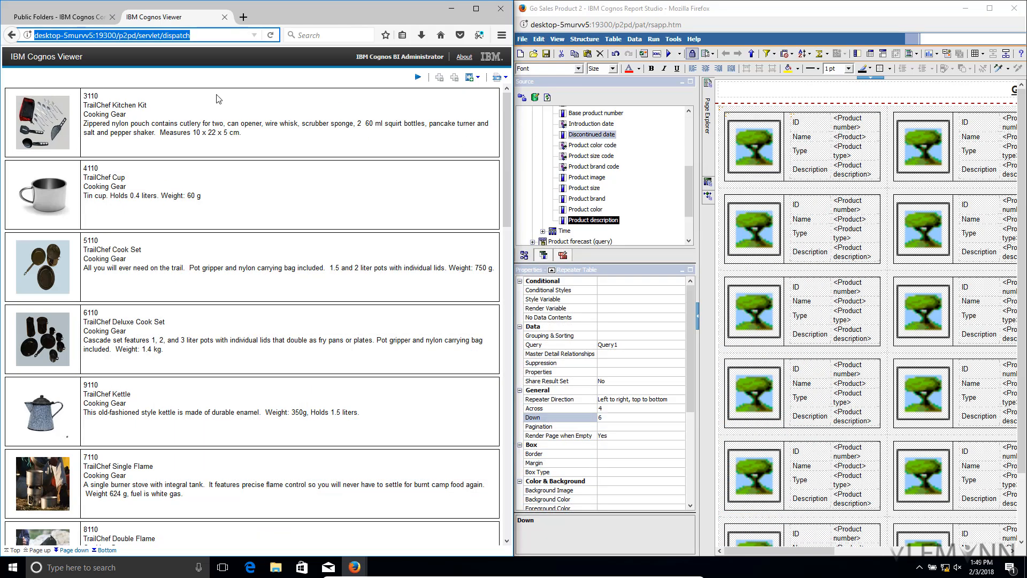
Set the repeater table to 1 across and 20 down
click(646, 16)
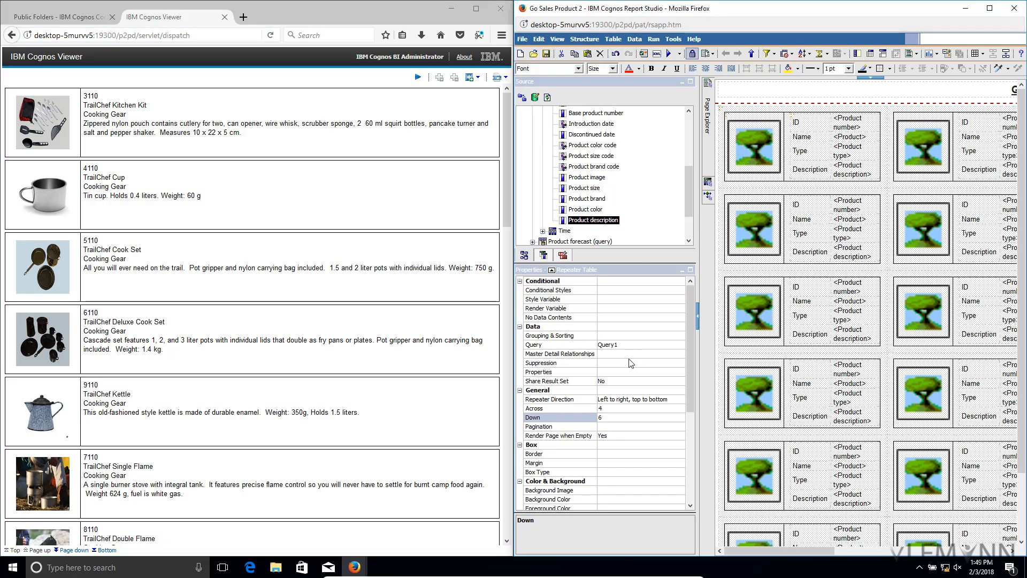
click(618, 409)
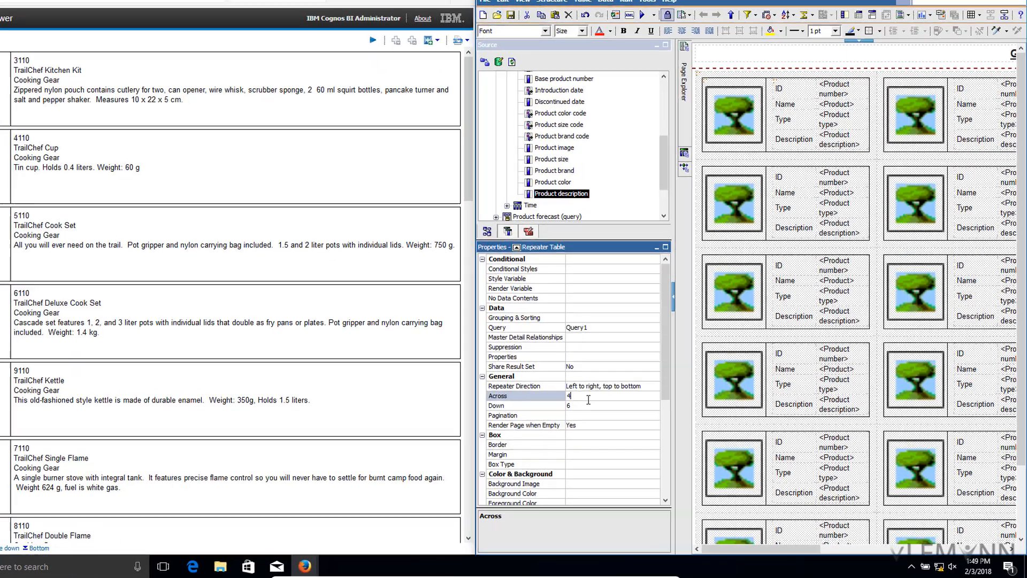
double_click(588, 400)
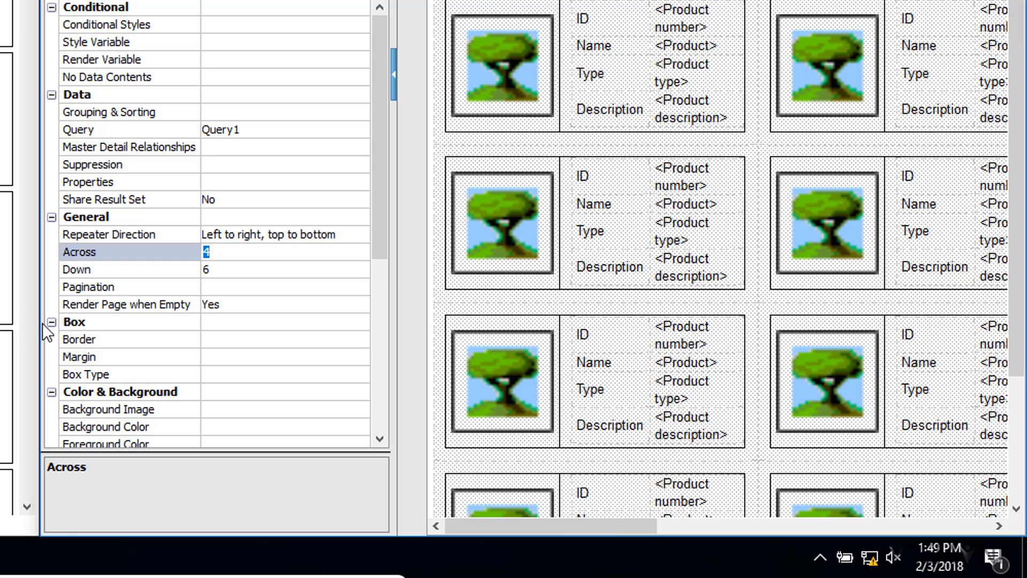
text(20)
click(138, 254)
text(1)
click(229, 269)
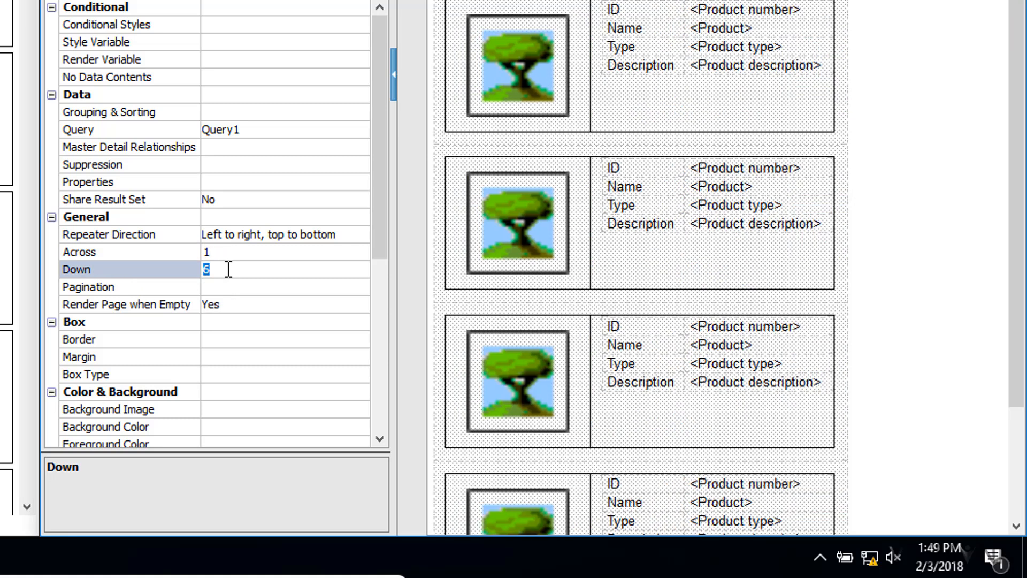
text(20)
key(Return)
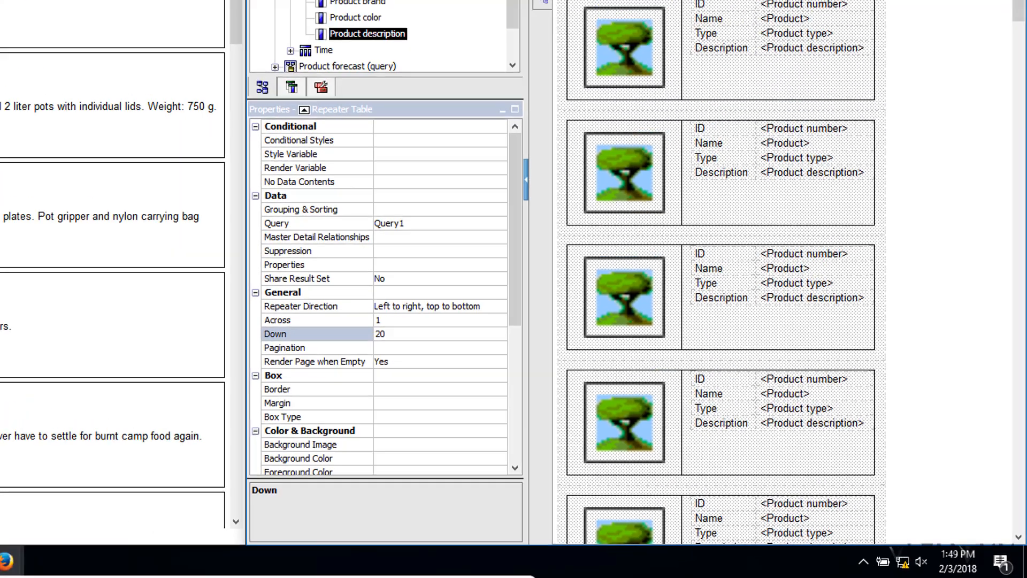
Run the report and compare its output in a separate window side by side with the other product list report
click(669, 54)
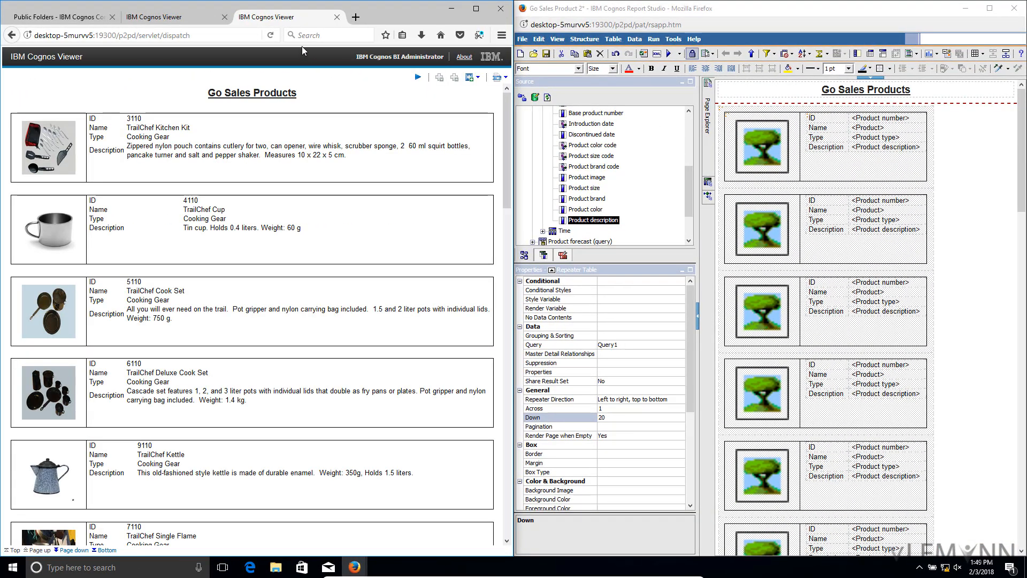
drag(284, 18, 339, 143)
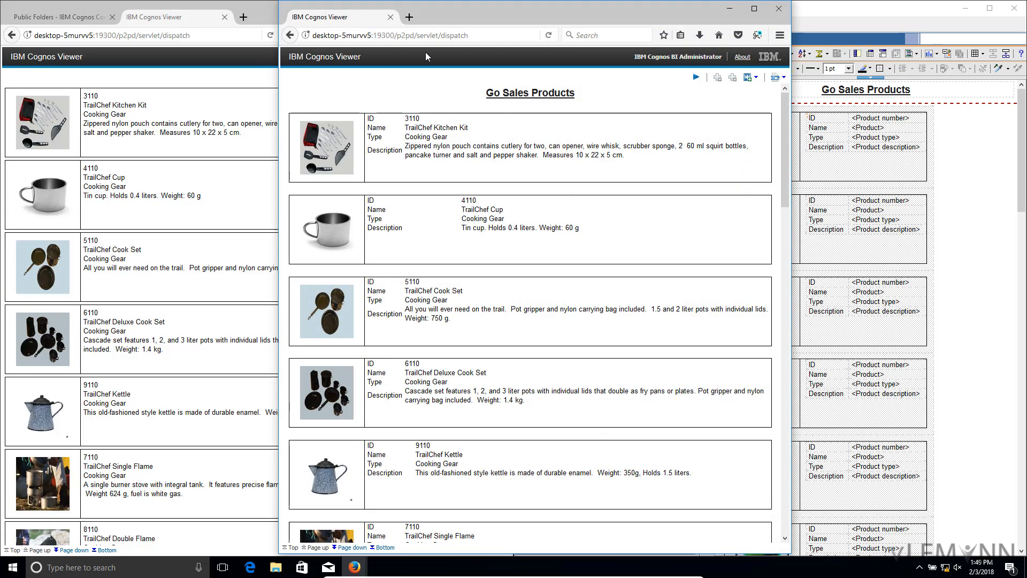
drag(475, 13, 1025, 76)
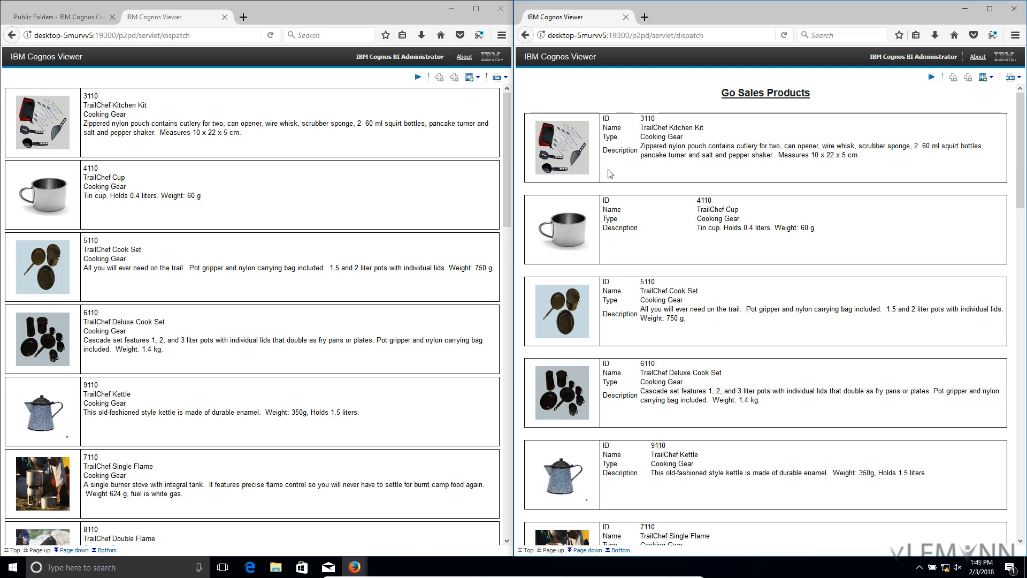
scroll(632, 153, down, 2)
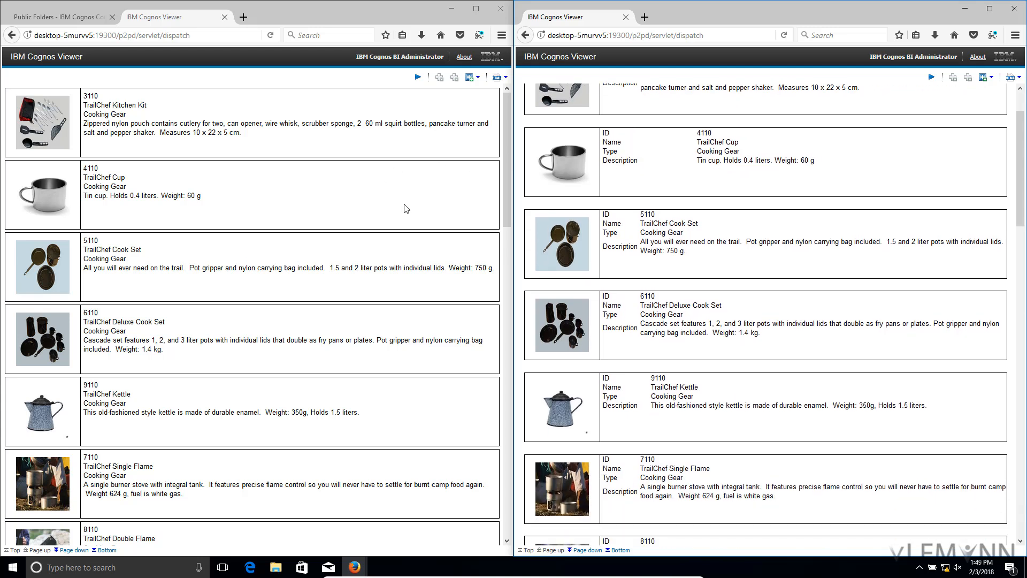
scroll(405, 208, down, 5)
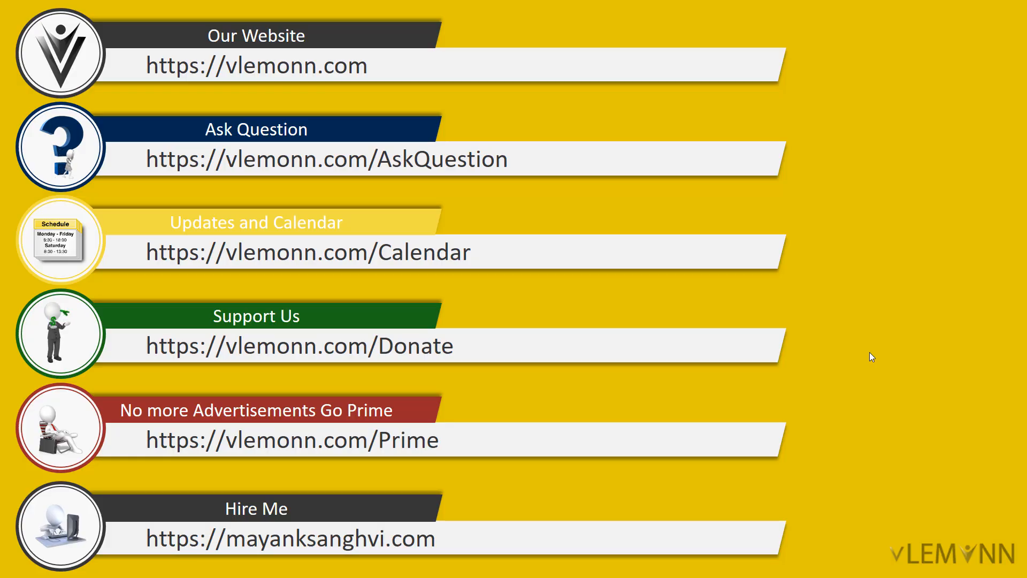